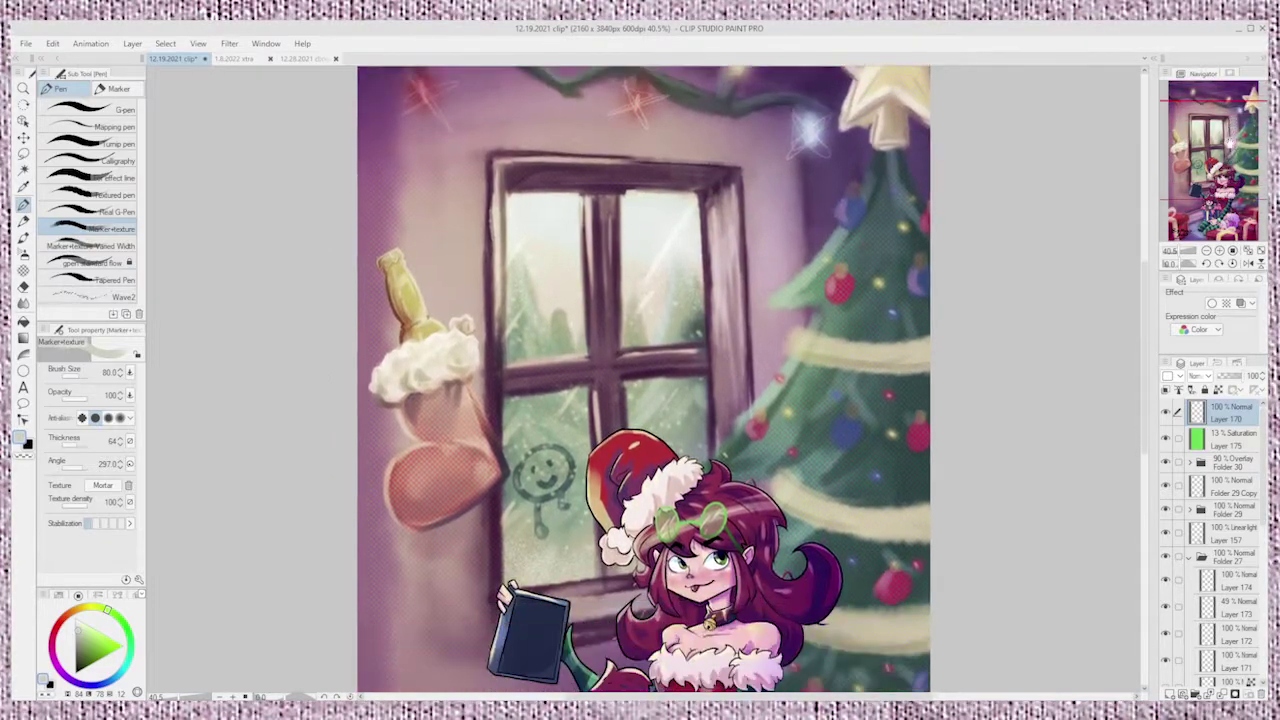
{"action": "scroll", "coordinate": [1078, 265], "scroll_direction": "down", "scroll_amount": 2}
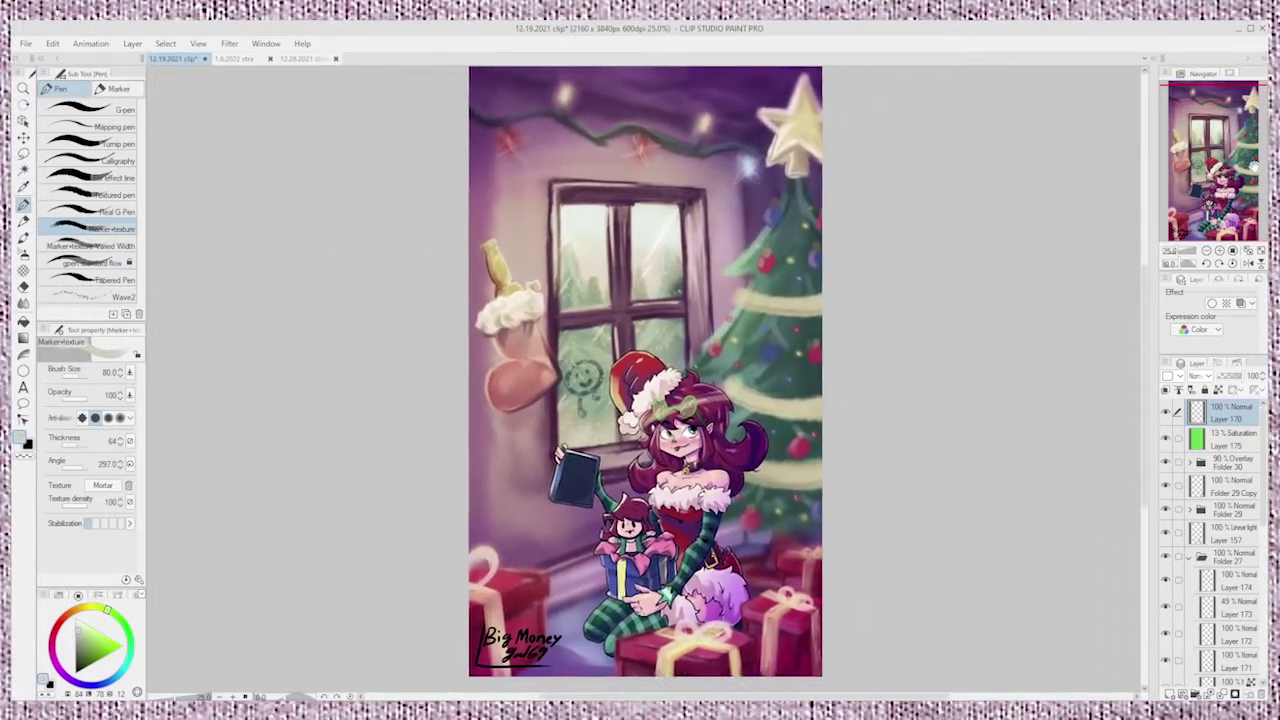
{"action": "scroll", "coordinate": [750, 386], "scroll_direction": "up", "scroll_amount": 5}
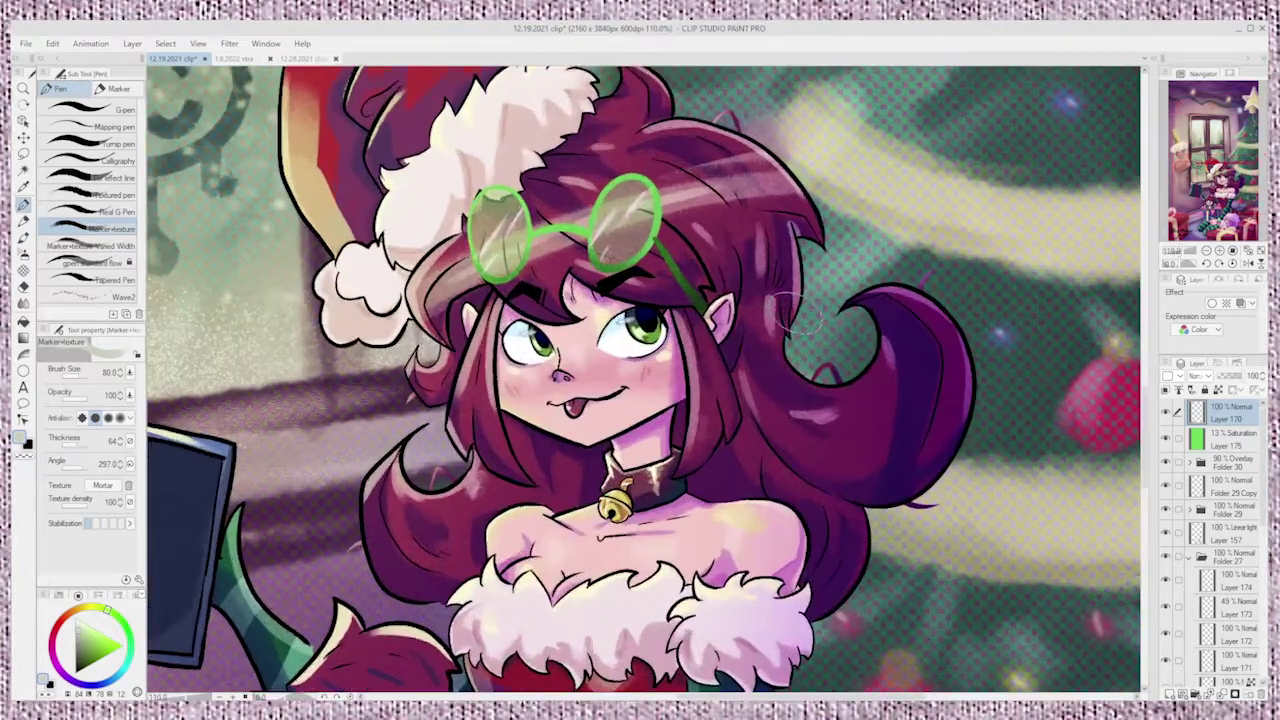
{"action": "scroll", "coordinate": [798, 313], "scroll_direction": "up", "scroll_amount": 2}
{"action": "scroll", "coordinate": [628, 405], "scroll_direction": "down", "scroll_amount": 2}
{"action": "left_click_drag", "start_coordinate": [1226, 180], "coordinate": [1227, 171]}
{"action": "scroll", "coordinate": [505, 290], "scroll_direction": "up", "scroll_amount": 5}
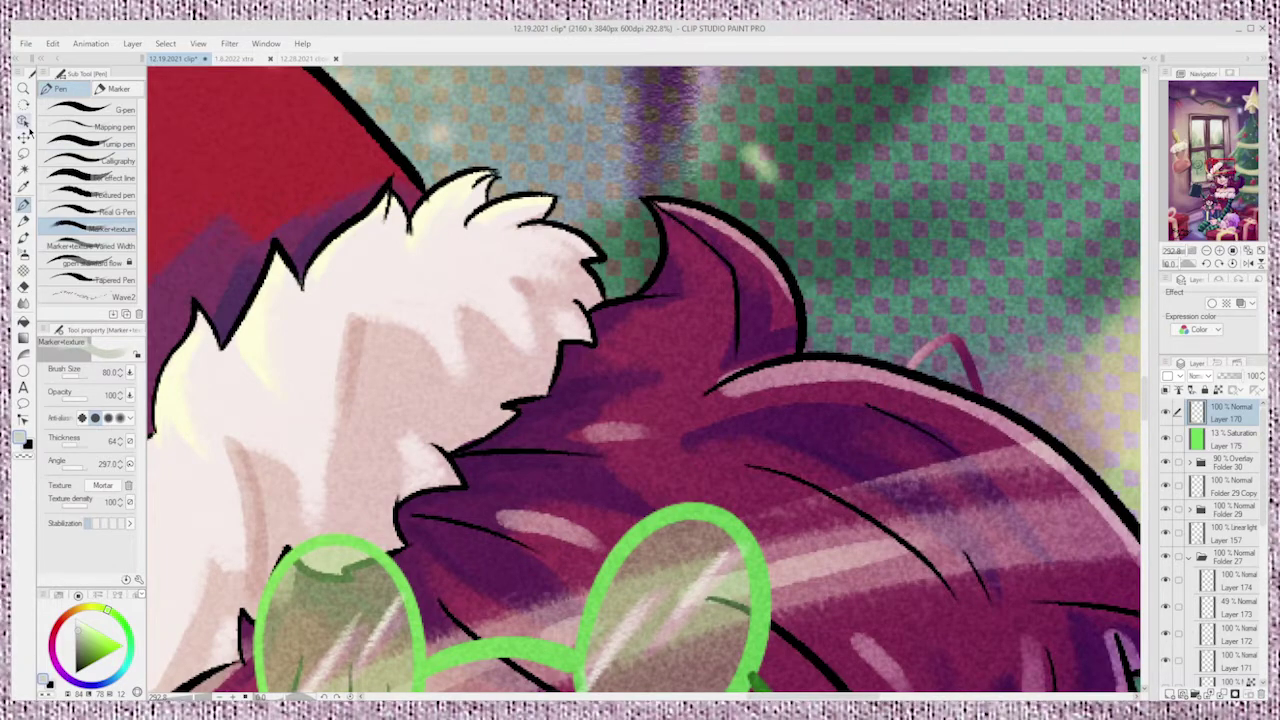
Load the line art in Folder 3 as a selection and add a new raster layer directly above that folder.
{"action": "key", "text": "o"}
{"action": "scroll", "coordinate": [1231, 590], "scroll_direction": "down", "scroll_amount": 3}
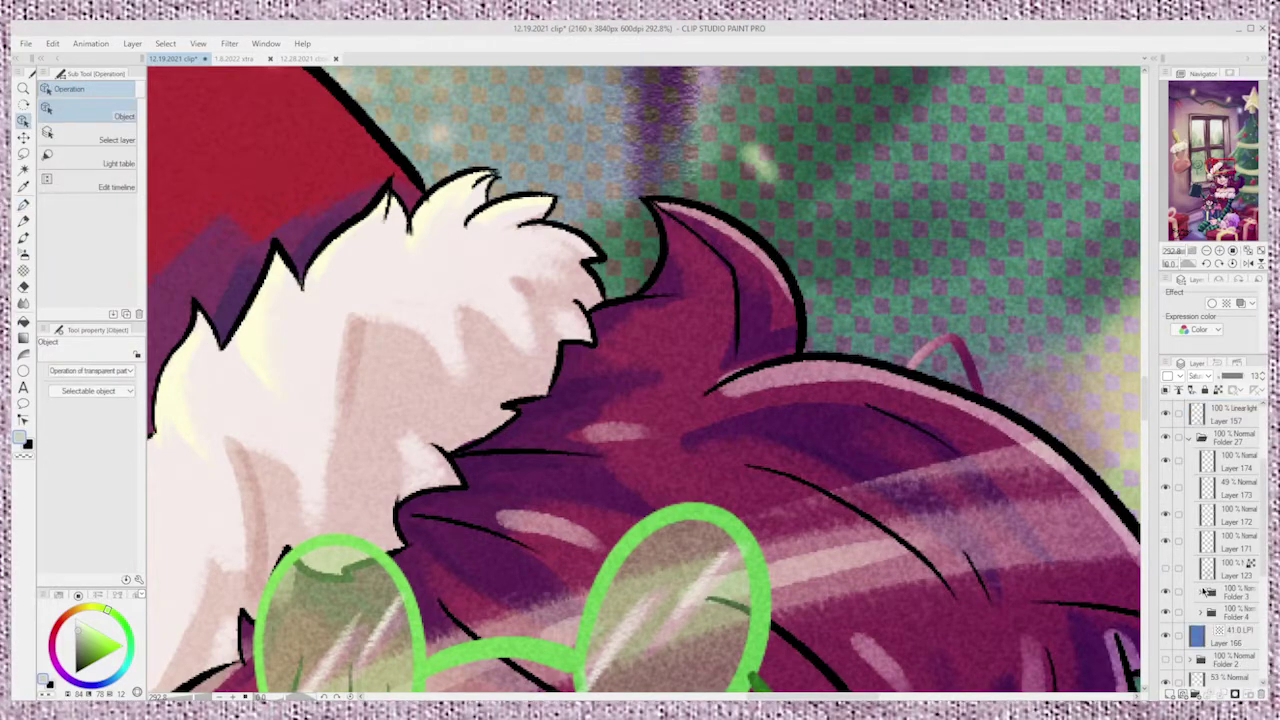
{"action": "left_click", "coordinate": [1236, 595]}
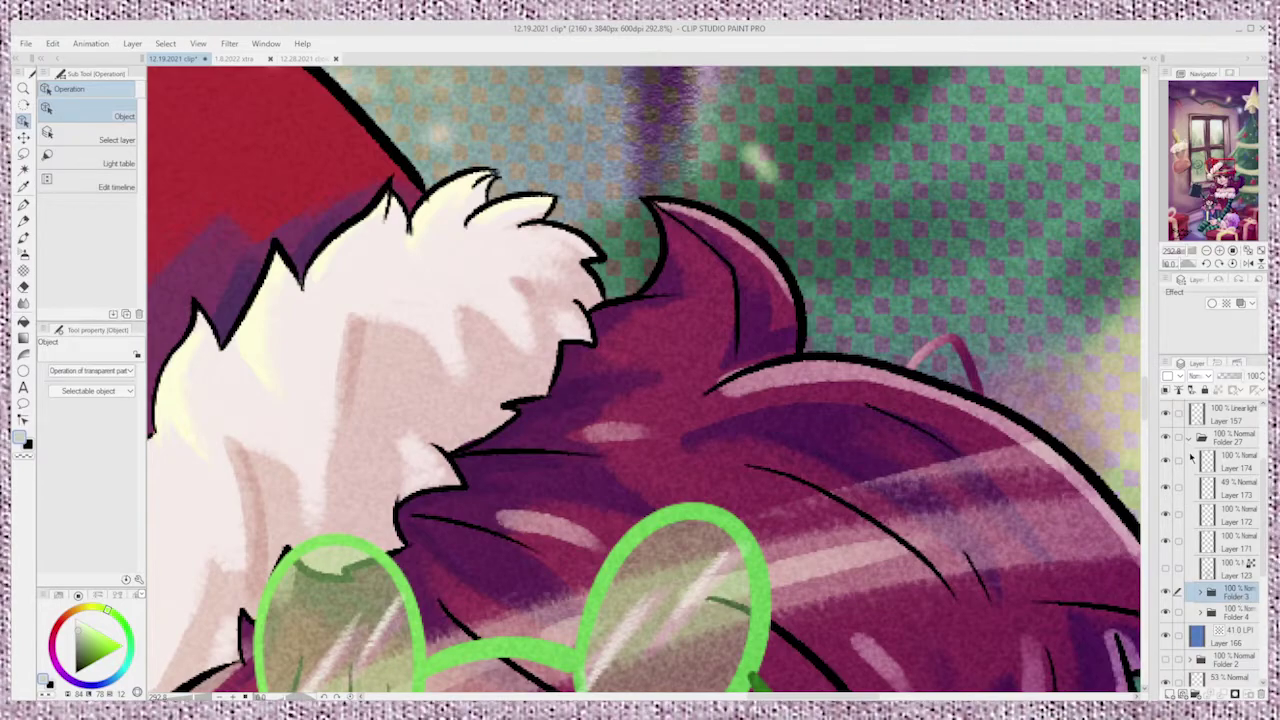
{"action": "left_click", "coordinate": [1211, 592], "text": "ctrl"}
{"action": "scroll", "coordinate": [970, 474], "scroll_direction": "down", "scroll_amount": 1}
{"action": "left_click_drag", "start_coordinate": [970, 474], "coordinate": [915, 86]}
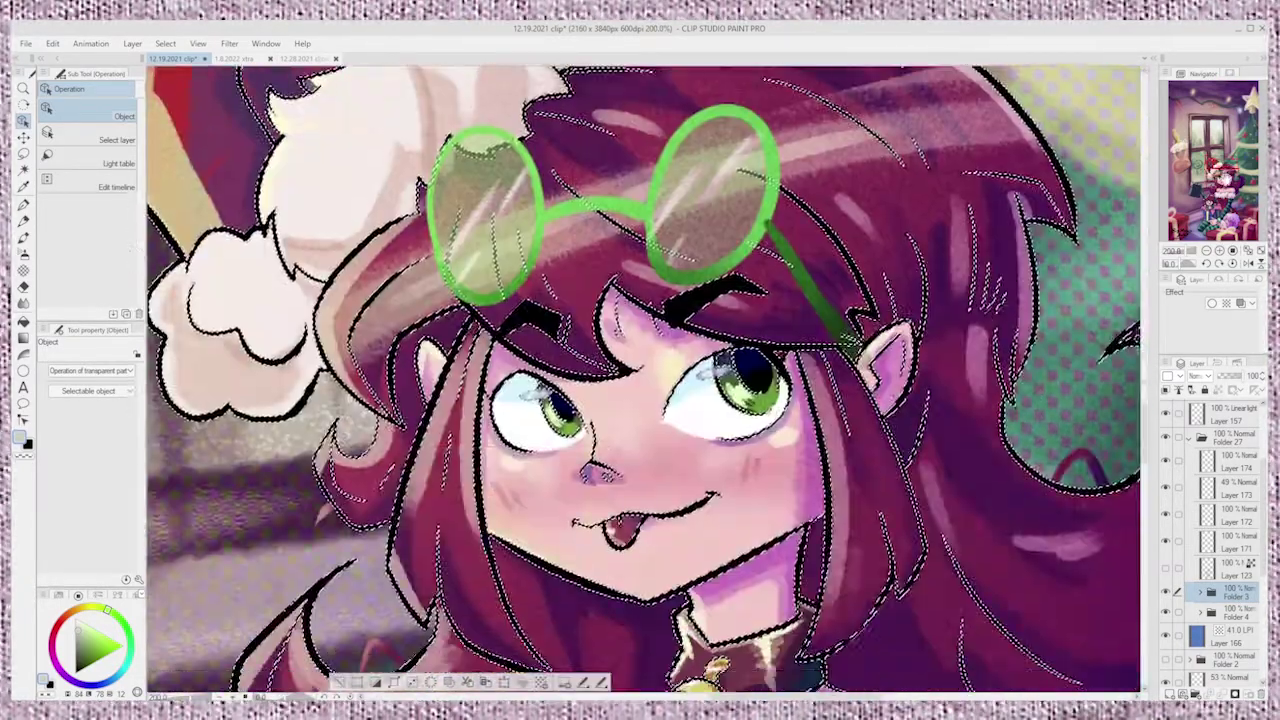
{"action": "left_click", "coordinate": [1169, 693]}
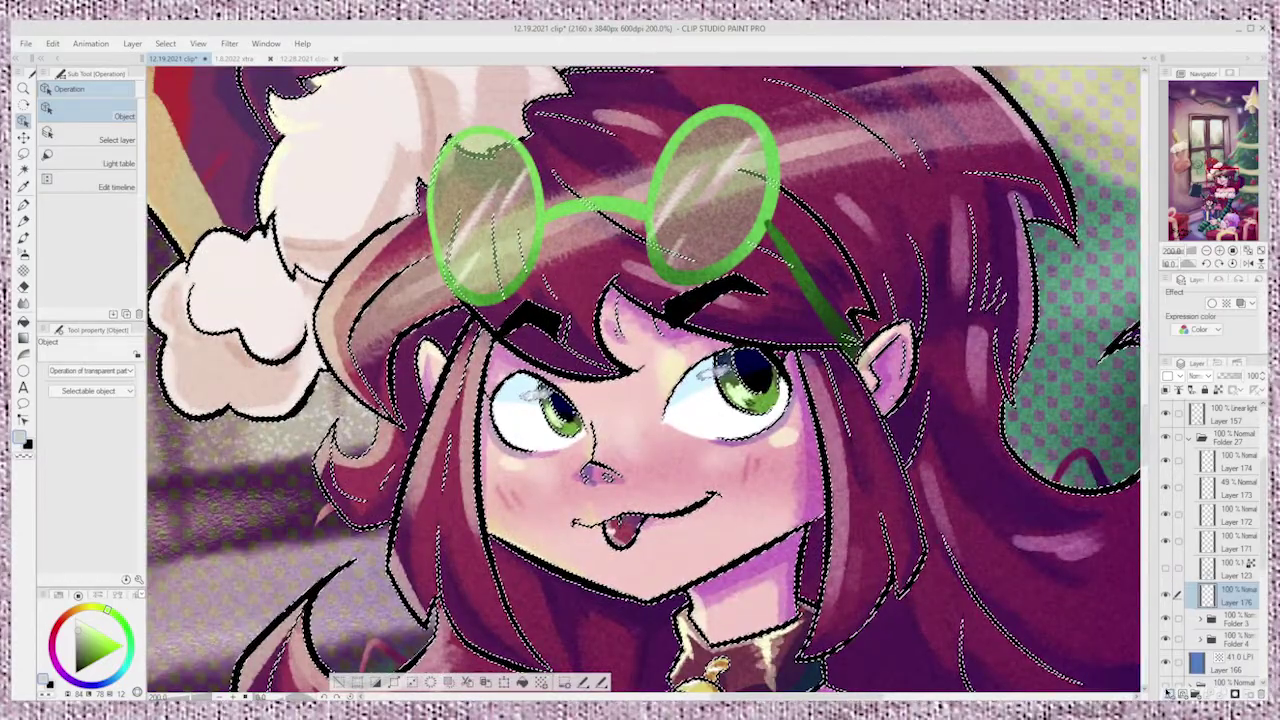
Fill the selected line art on the new layer with dark navy blue and clear the selection.
{"action": "scroll", "coordinate": [1000, 503], "scroll_direction": "down", "scroll_amount": 3}
{"action": "left_click_drag", "start_coordinate": [1240, 158], "coordinate": [1216, 178]}
{"action": "scroll", "coordinate": [890, 298], "scroll_direction": "down", "scroll_amount": 1}
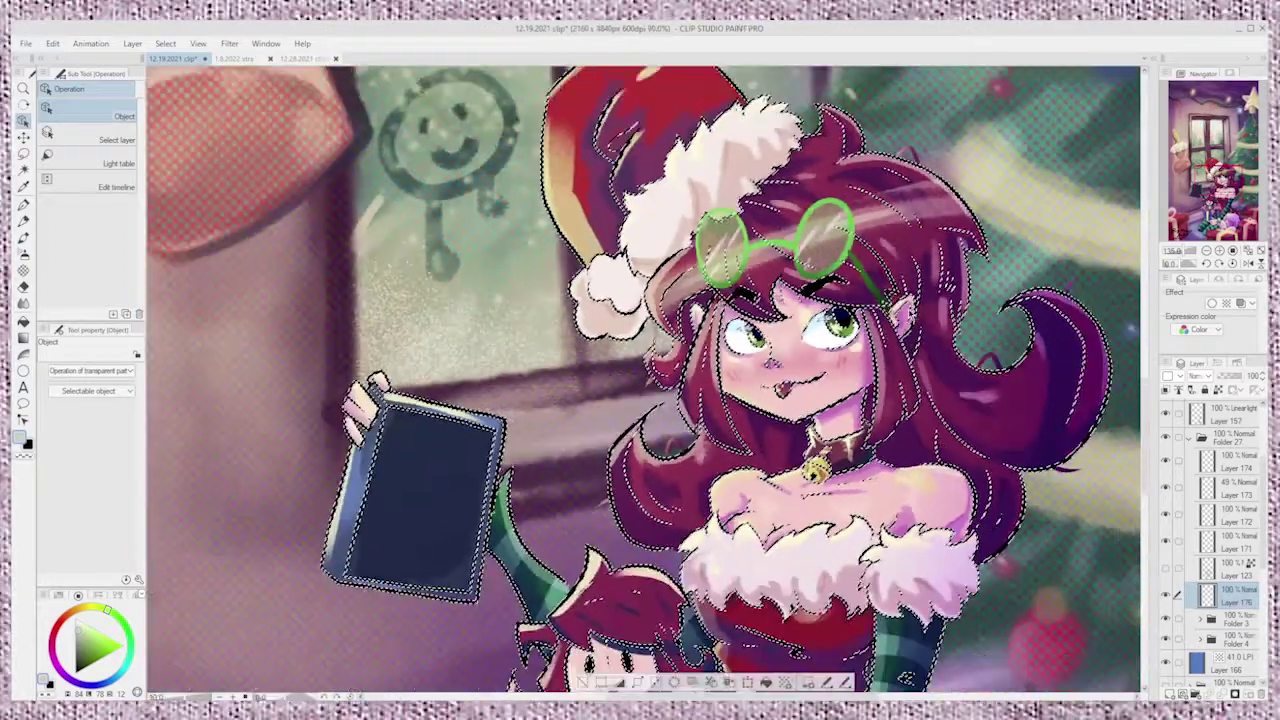
{"action": "scroll", "coordinate": [888, 300], "scroll_direction": "down", "scroll_amount": 3}
{"action": "left_click_drag", "start_coordinate": [999, 284], "coordinate": [882, 206]}
{"action": "scroll", "coordinate": [882, 206], "scroll_direction": "up", "scroll_amount": 1}
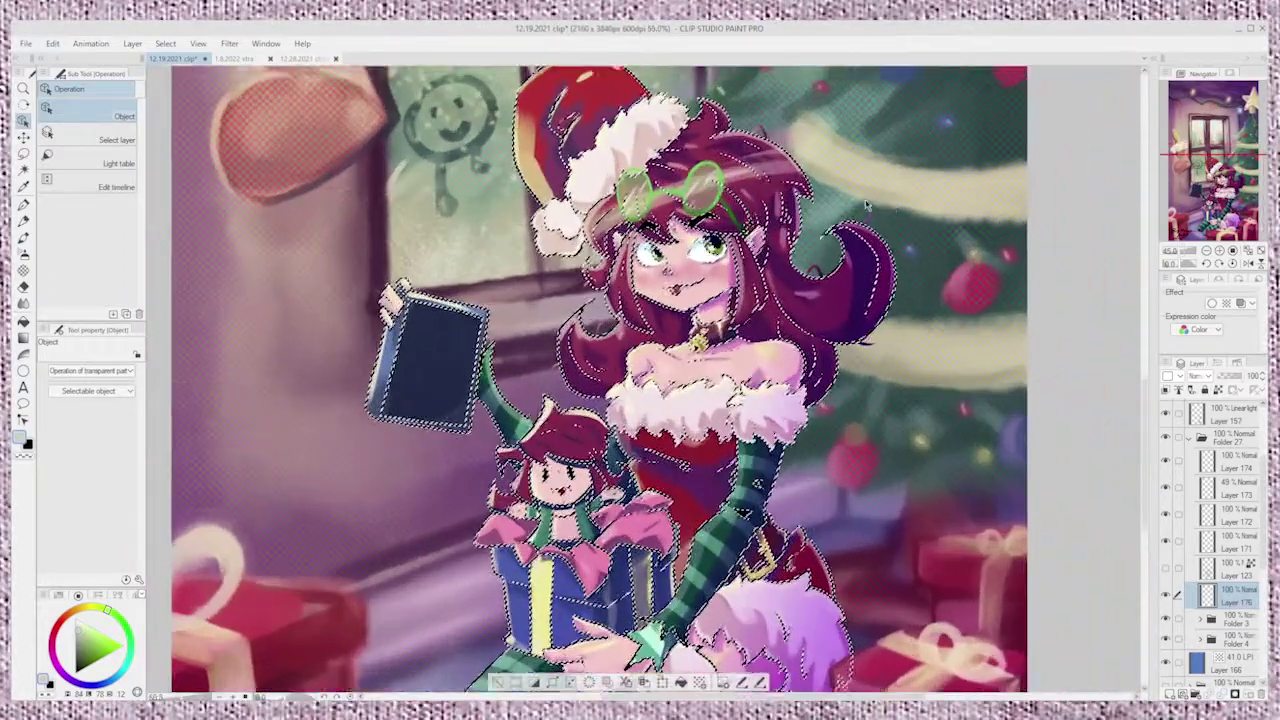
{"action": "scroll", "coordinate": [882, 205], "scroll_direction": "up", "scroll_amount": 5}
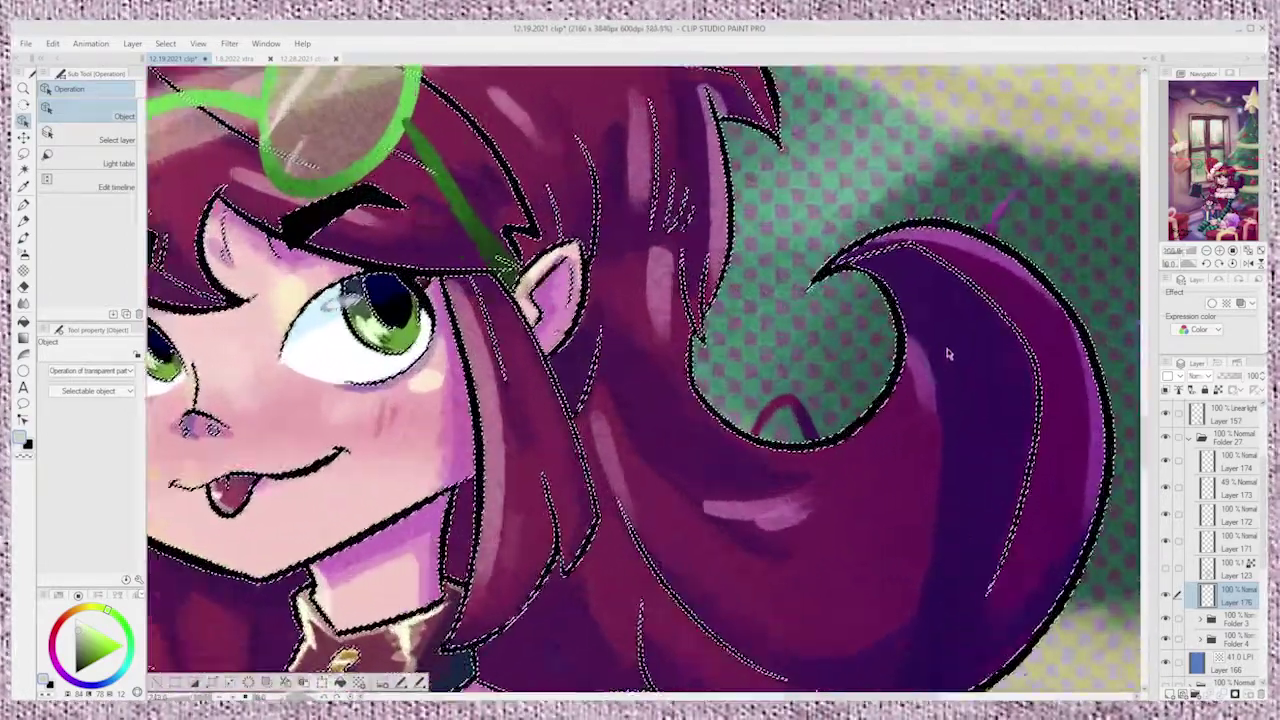
{"action": "scroll", "coordinate": [950, 357], "scroll_direction": "up", "scroll_amount": 1}
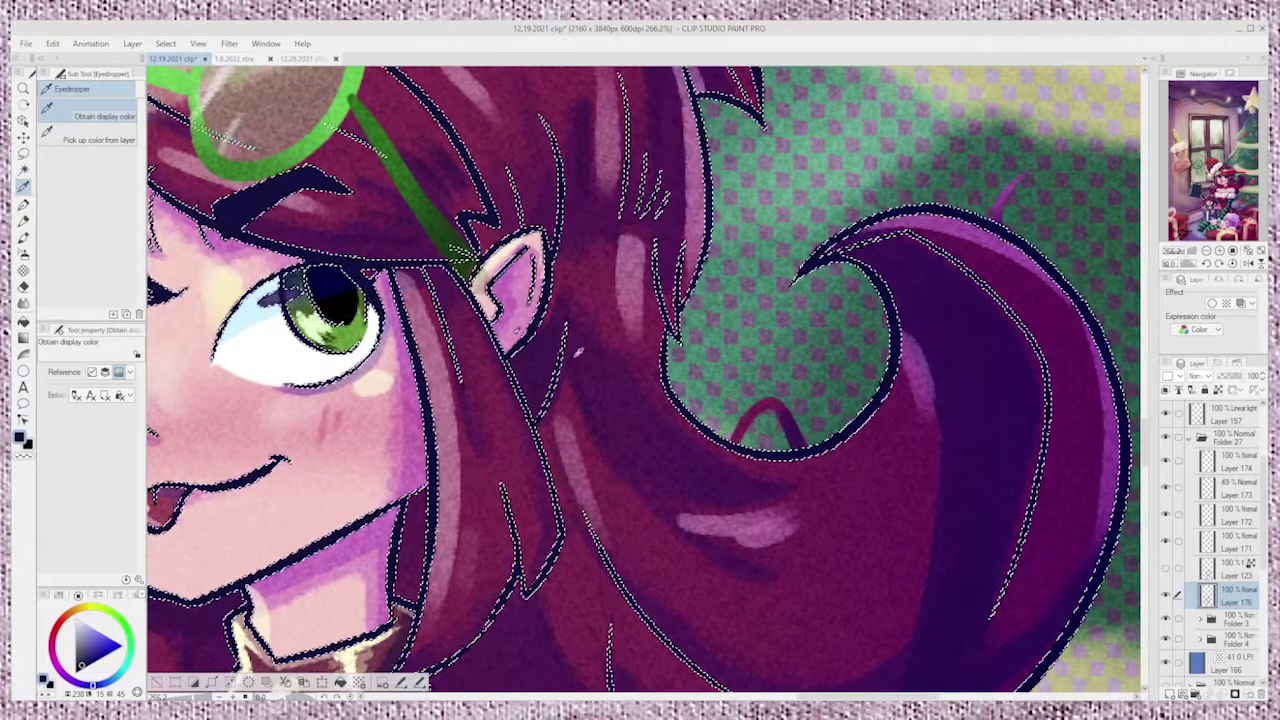
{"action": "scroll", "coordinate": [578, 353], "scroll_direction": "down", "scroll_amount": 4}
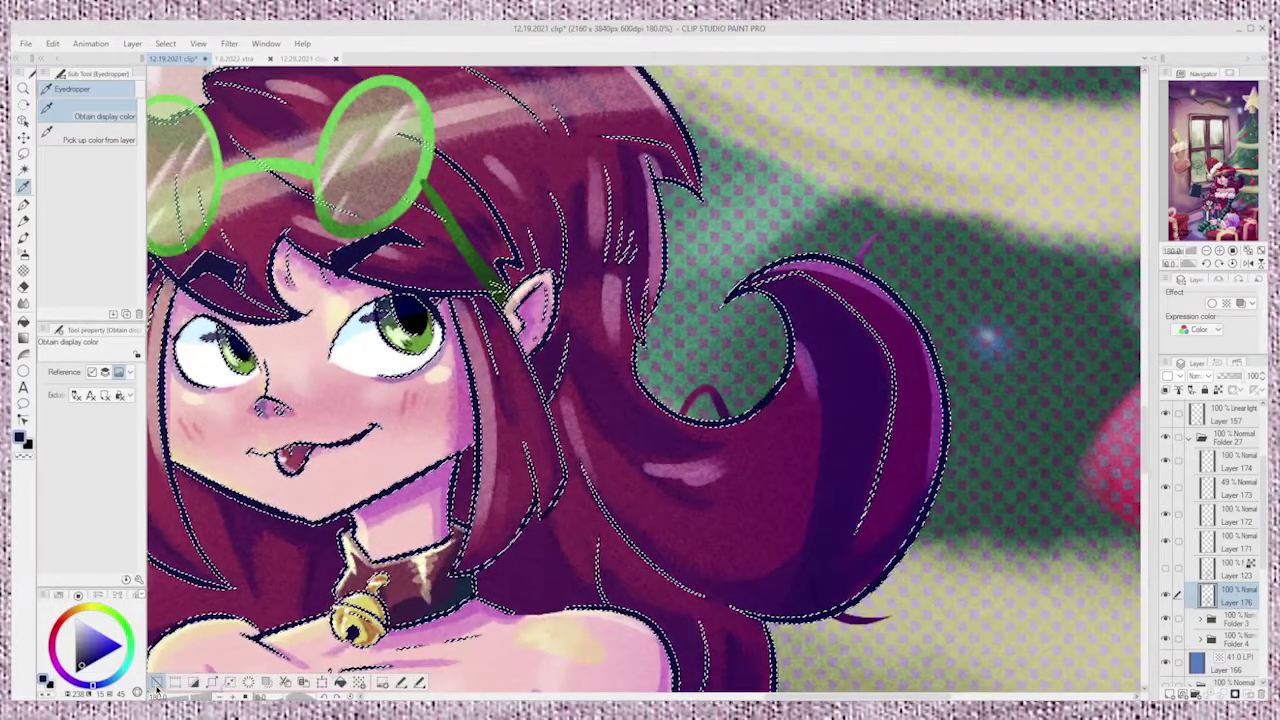
{"action": "scroll", "coordinate": [545, 550], "scroll_direction": "down", "scroll_amount": 2}
{"action": "mouse_move", "coordinate": [1234, 174]}
{"action": "left_mouse_down"}
{"action": "mouse_move", "coordinate": [1212, 179]}
{"action": "mouse_move", "coordinate": [1216, 210]}
{"action": "mouse_move", "coordinate": [1224, 190]}
{"action": "mouse_move", "coordinate": [1225, 201]}
{"action": "mouse_move", "coordinate": [1207, 195]}
{"action": "mouse_move", "coordinate": [1228, 179]}
{"action": "mouse_move", "coordinate": [1217, 180]}
{"action": "left_mouse_up"}
{"action": "scroll", "coordinate": [640, 380], "scroll_direction": "up", "scroll_amount": 2}
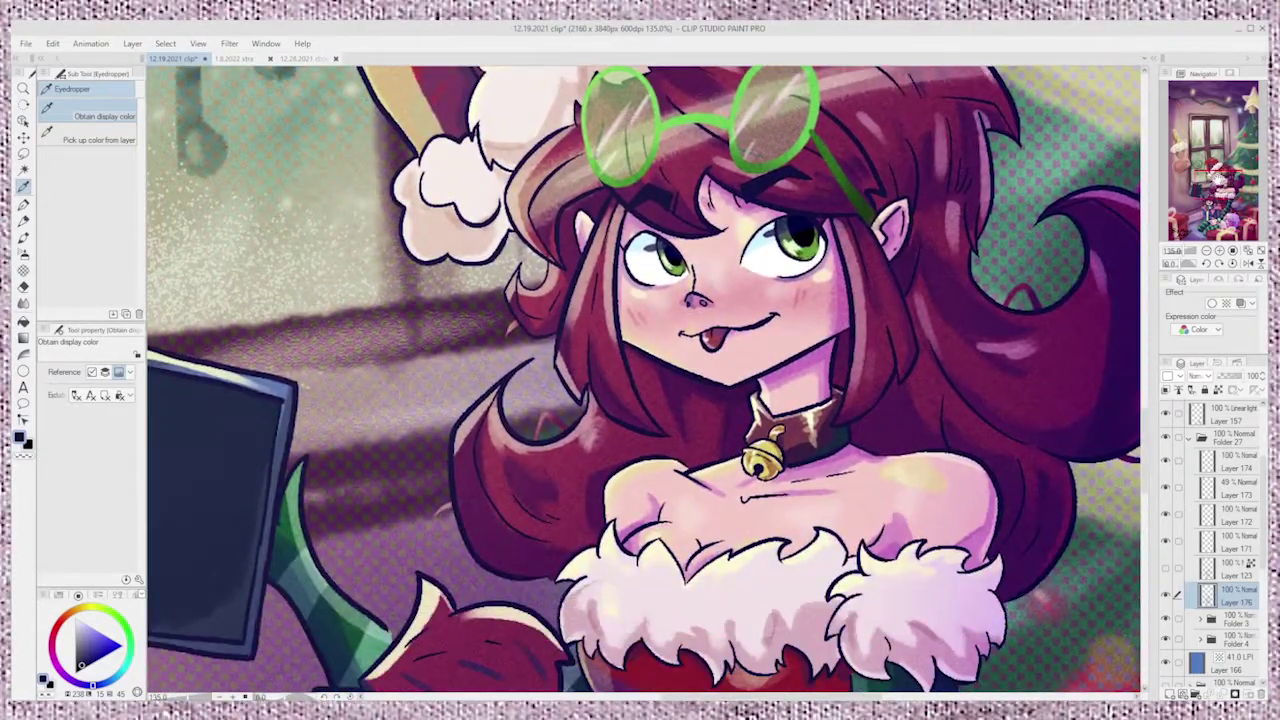
Lock the transparent pixels of the navy line art layer.
{"action": "scroll", "coordinate": [915, 300], "scroll_direction": "down", "scroll_amount": 3}
{"action": "left_click_drag", "start_coordinate": [1196, 193], "coordinate": [1211, 207]}
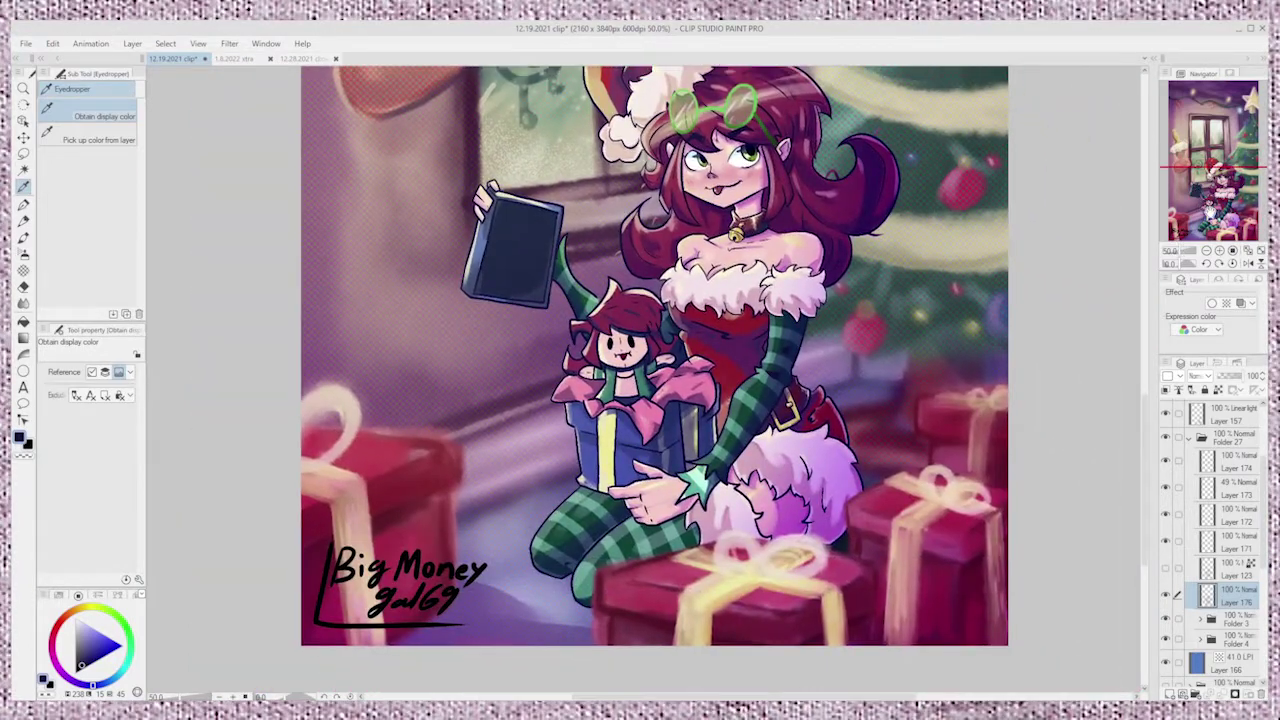
{"action": "scroll", "coordinate": [640, 380], "scroll_direction": "up", "scroll_amount": 1}
{"action": "scroll", "coordinate": [640, 380], "scroll_direction": "down", "scroll_amount": 2}
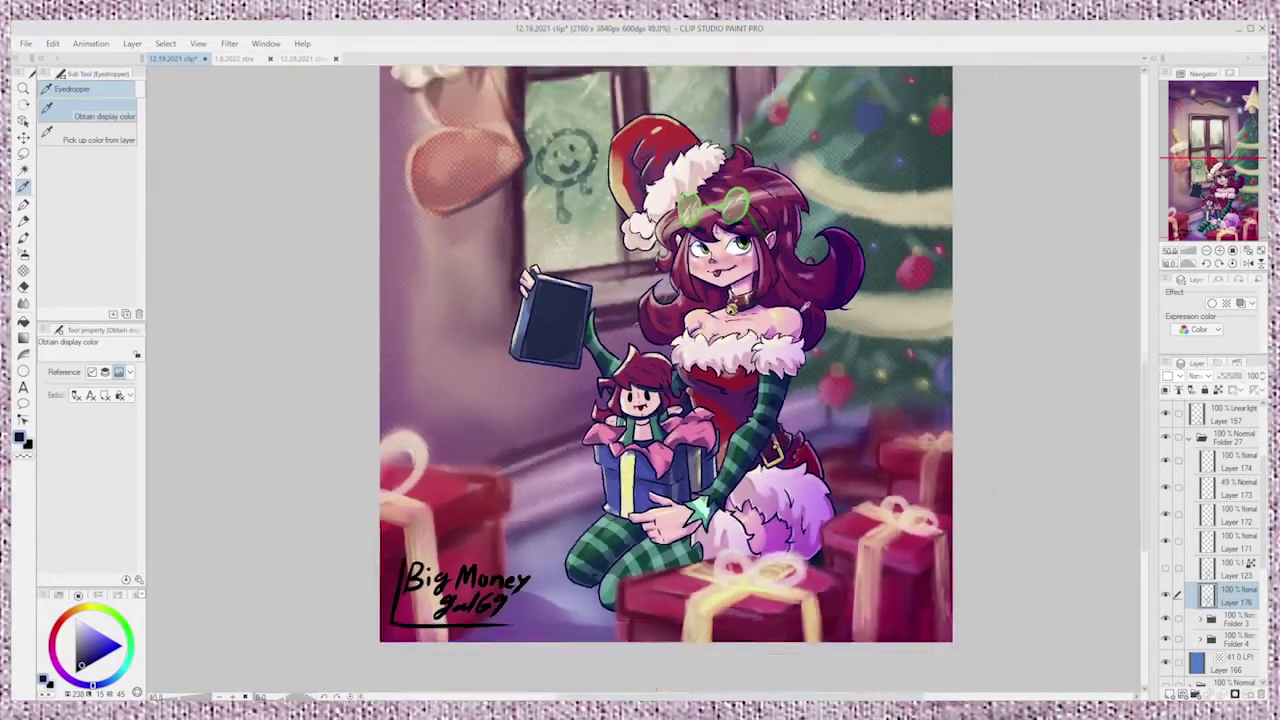
{"action": "left_click_drag", "start_coordinate": [1176, 215], "coordinate": [1188, 208]}
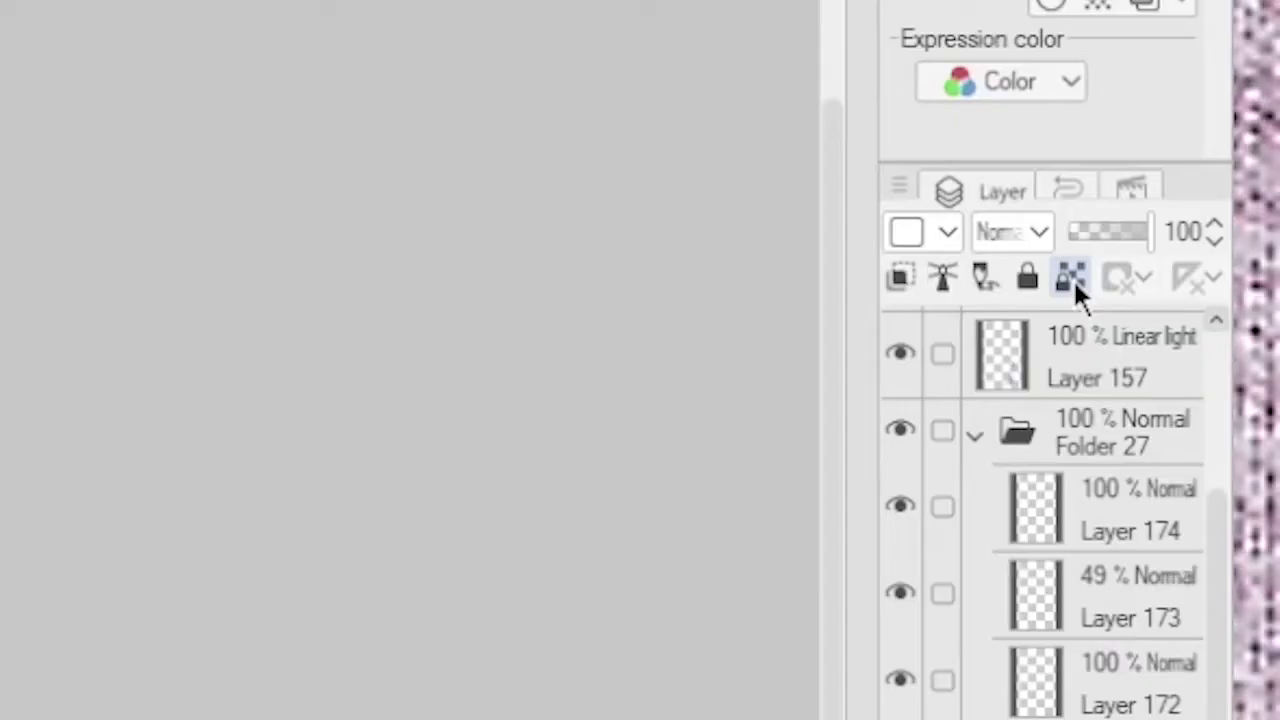
{"action": "left_click", "coordinate": [1073, 278]}
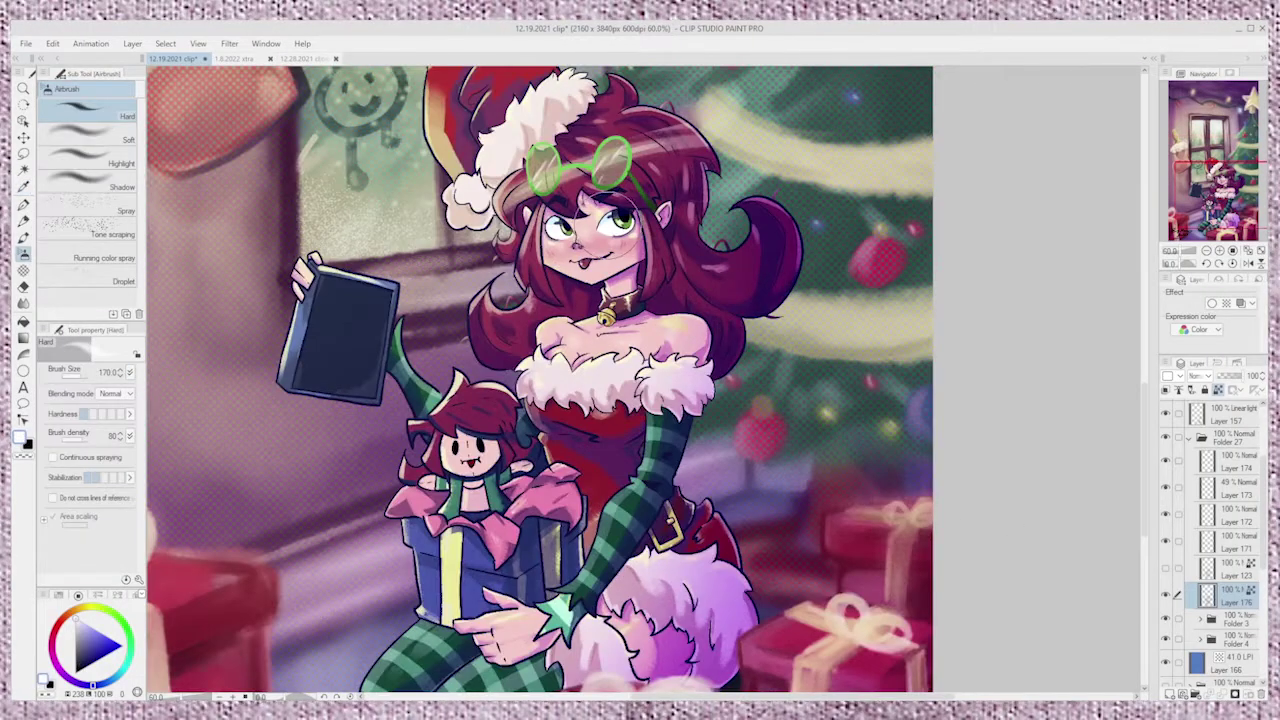
Try airbrushing white over the lines of the girl's face and hair with the Hard airbrush at size 170.
{"action": "scroll", "coordinate": [610, 226], "scroll_direction": "up", "scroll_amount": 3}
{"action": "scroll", "coordinate": [721, 280], "scroll_direction": "down", "scroll_amount": 3}
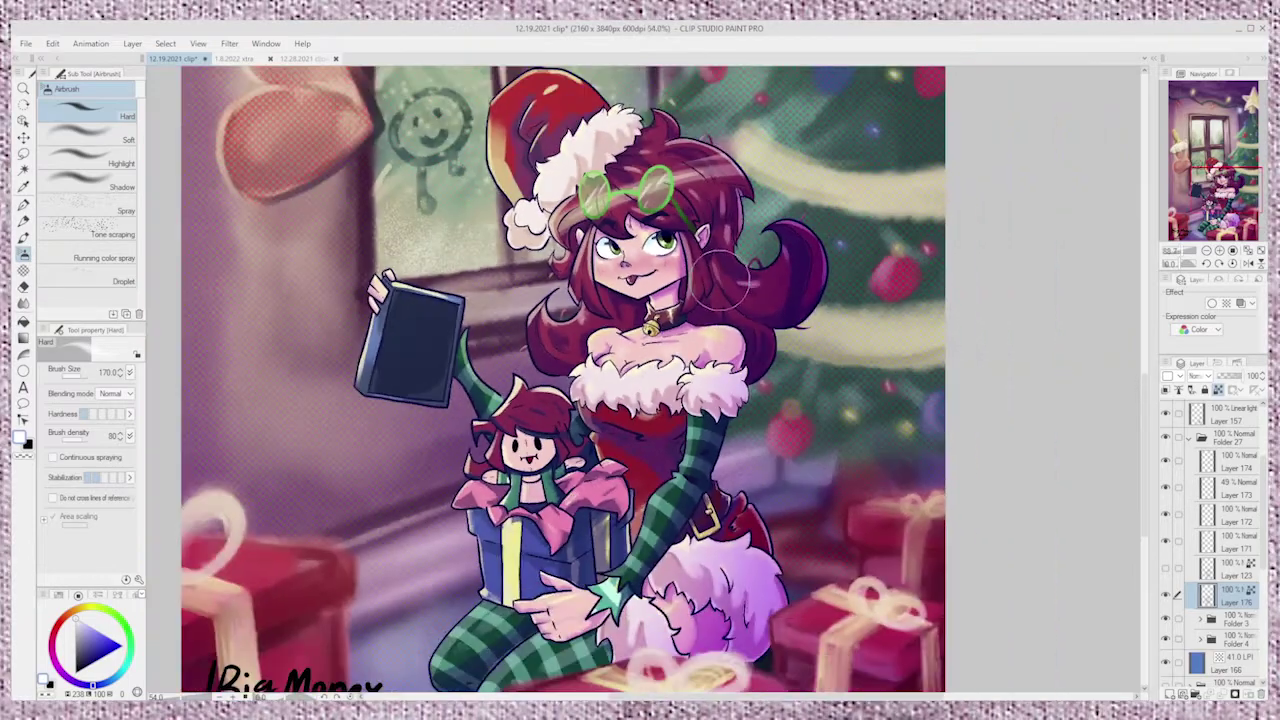
{"action": "scroll", "coordinate": [497, 273], "scroll_direction": "up", "scroll_amount": 9}
{"action": "left_click_drag", "start_coordinate": [790, 270], "coordinate": [670, 263]}
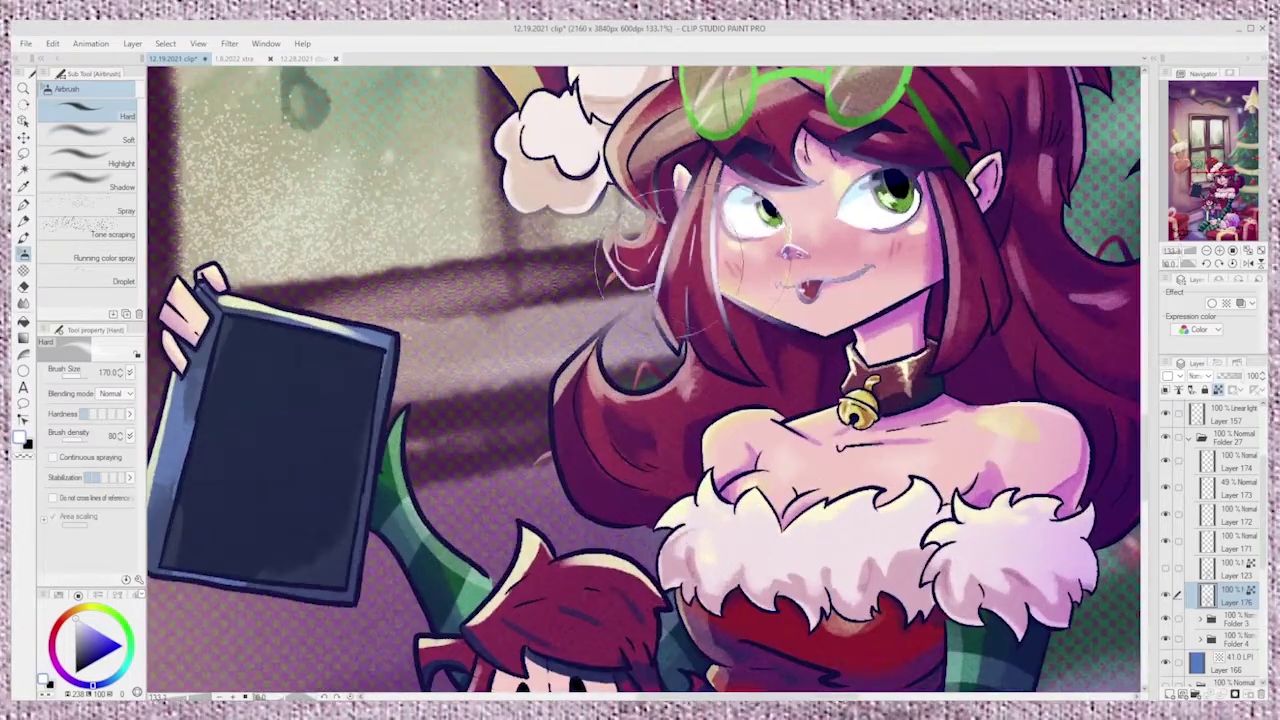
{"action": "scroll", "coordinate": [886, 329], "scroll_direction": "down", "scroll_amount": 3}
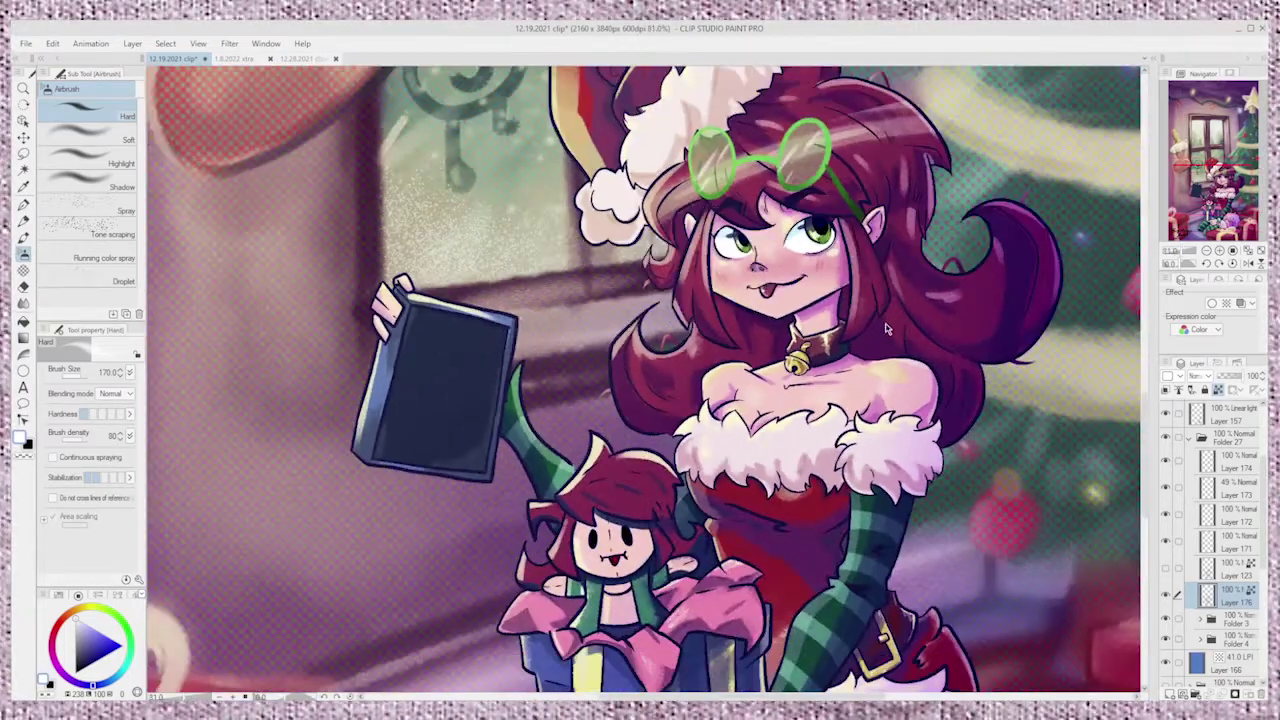
{"action": "mouse_move", "coordinate": [1081, 260]}
{"action": "left_mouse_down"}
{"action": "mouse_move", "coordinate": [936, 445]}
{"action": "mouse_move", "coordinate": [863, 338]}
{"action": "left_mouse_up"}
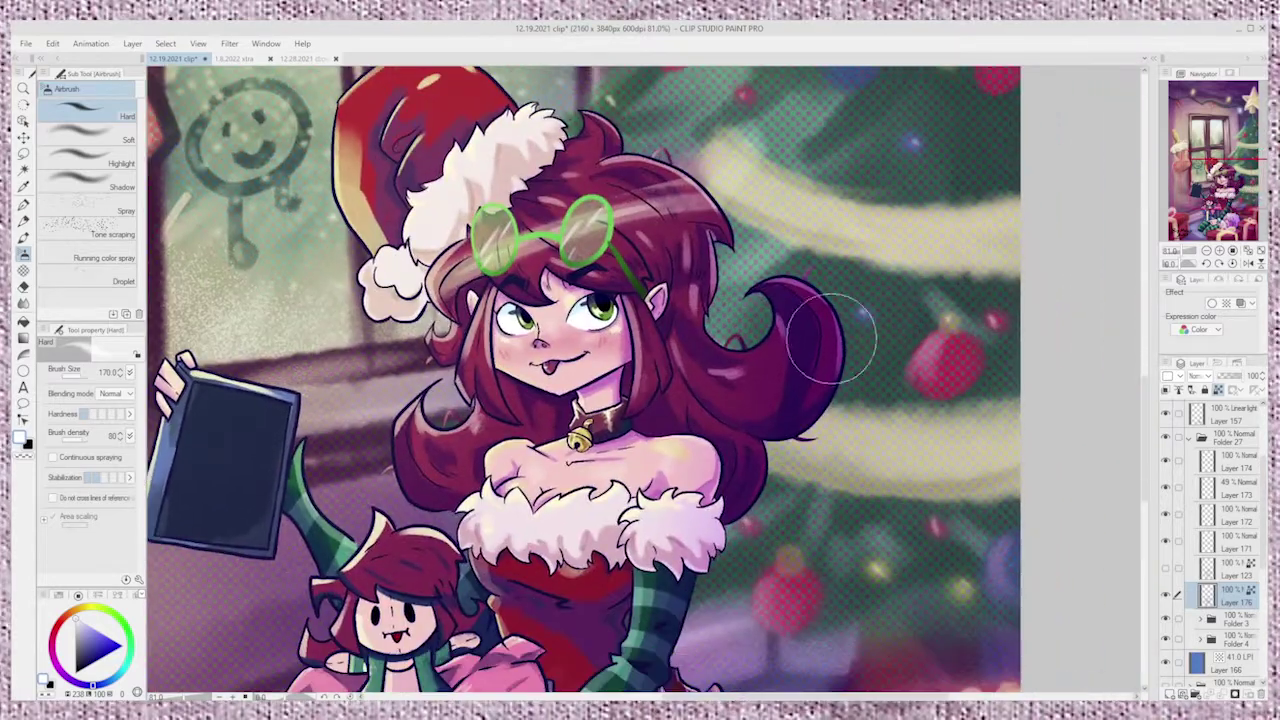
{"action": "scroll", "coordinate": [570, 310], "scroll_direction": "up", "scroll_amount": 5}
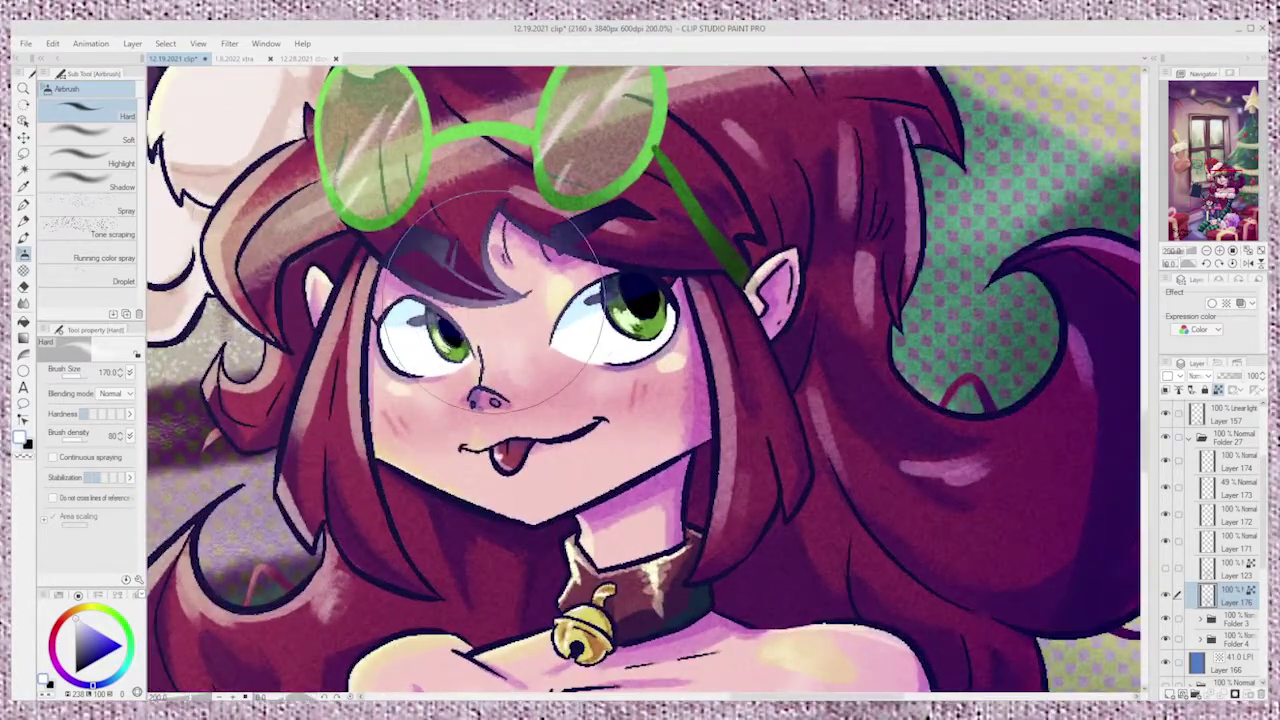
{"action": "scroll", "coordinate": [627, 351], "scroll_direction": "down", "scroll_amount": 3}
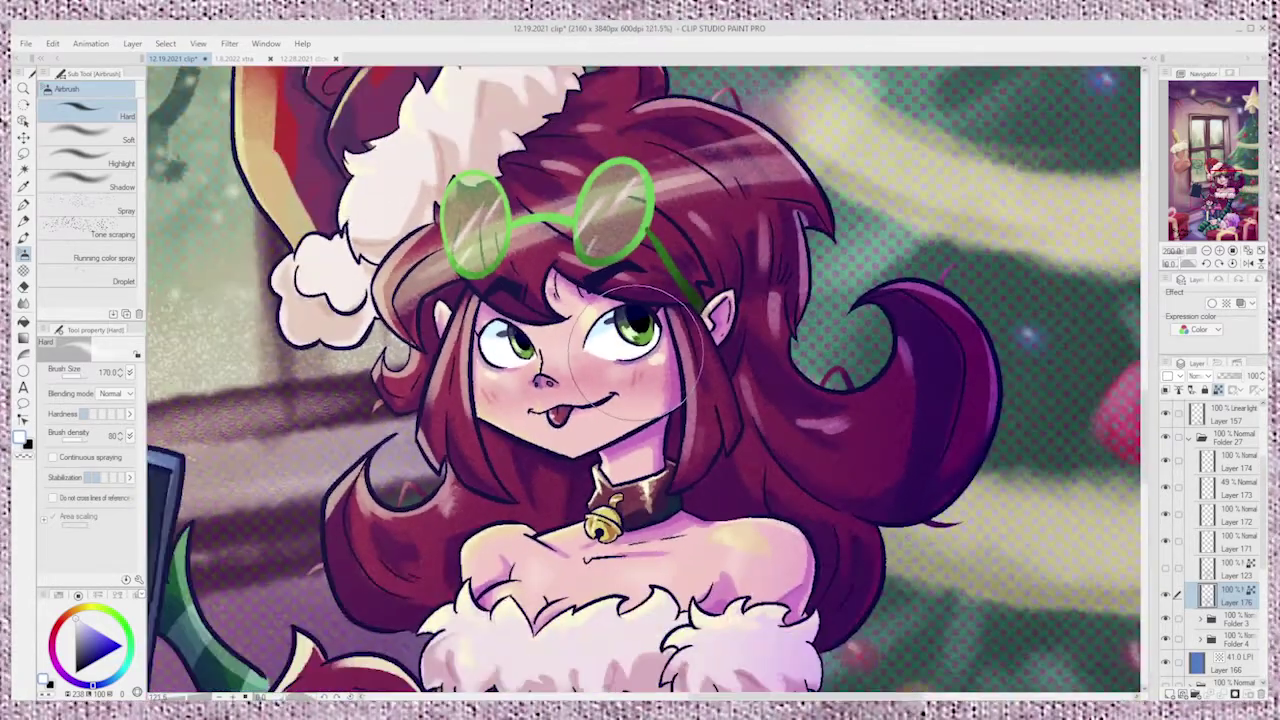
{"action": "scroll", "coordinate": [621, 351], "scroll_direction": "down", "scroll_amount": 2}
{"action": "scroll", "coordinate": [615, 348], "scroll_direction": "up", "scroll_amount": 4}
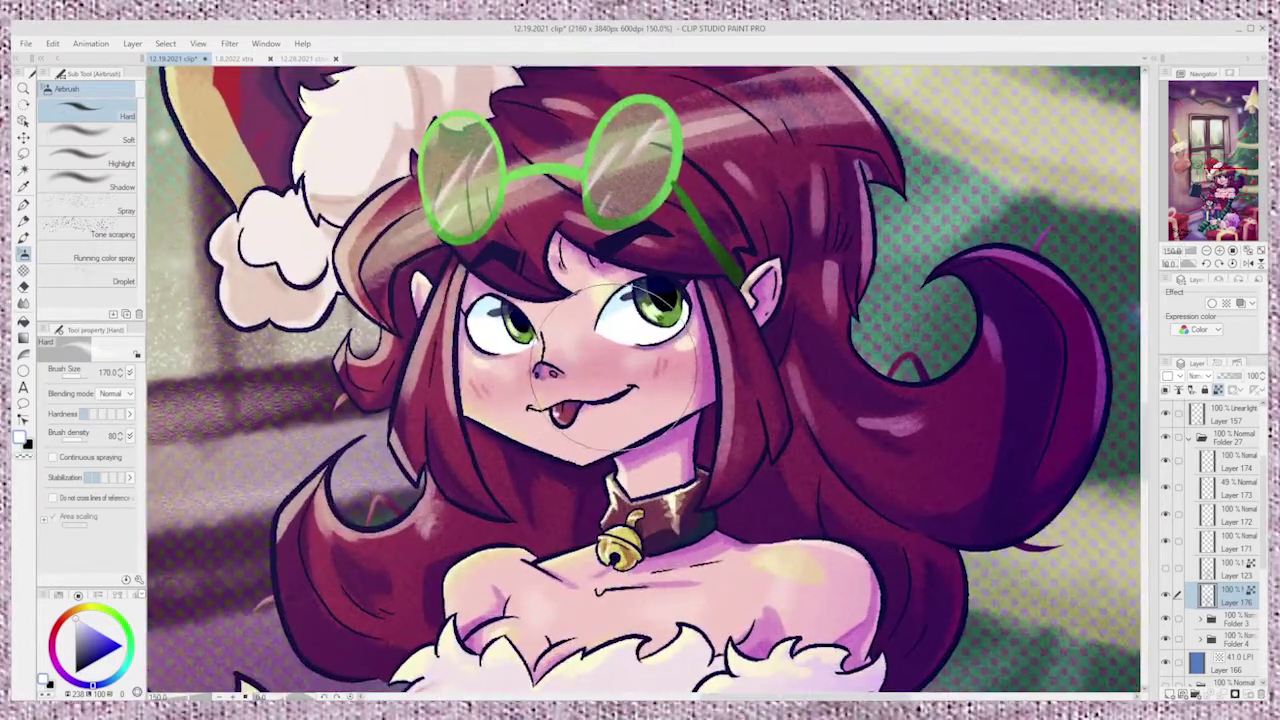
Try the Kneaded eraser at size 40 on the lines around both of the girl's eyes.
{"action": "key", "text": "e"}
{"action": "left_click_drag", "start_coordinate": [488, 325], "coordinate": [502, 321]}
{"action": "left_click_drag", "start_coordinate": [614, 320], "coordinate": [652, 307]}
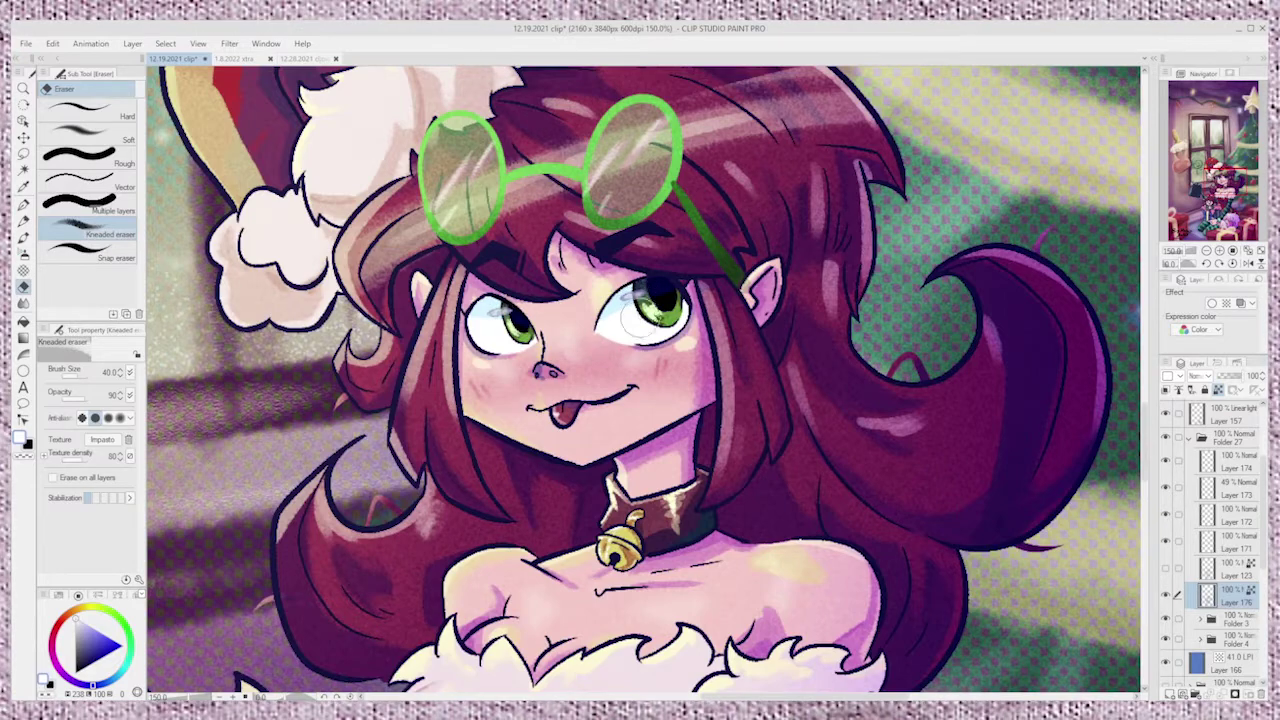
{"action": "scroll", "coordinate": [632, 388], "scroll_direction": "down", "scroll_amount": 4}
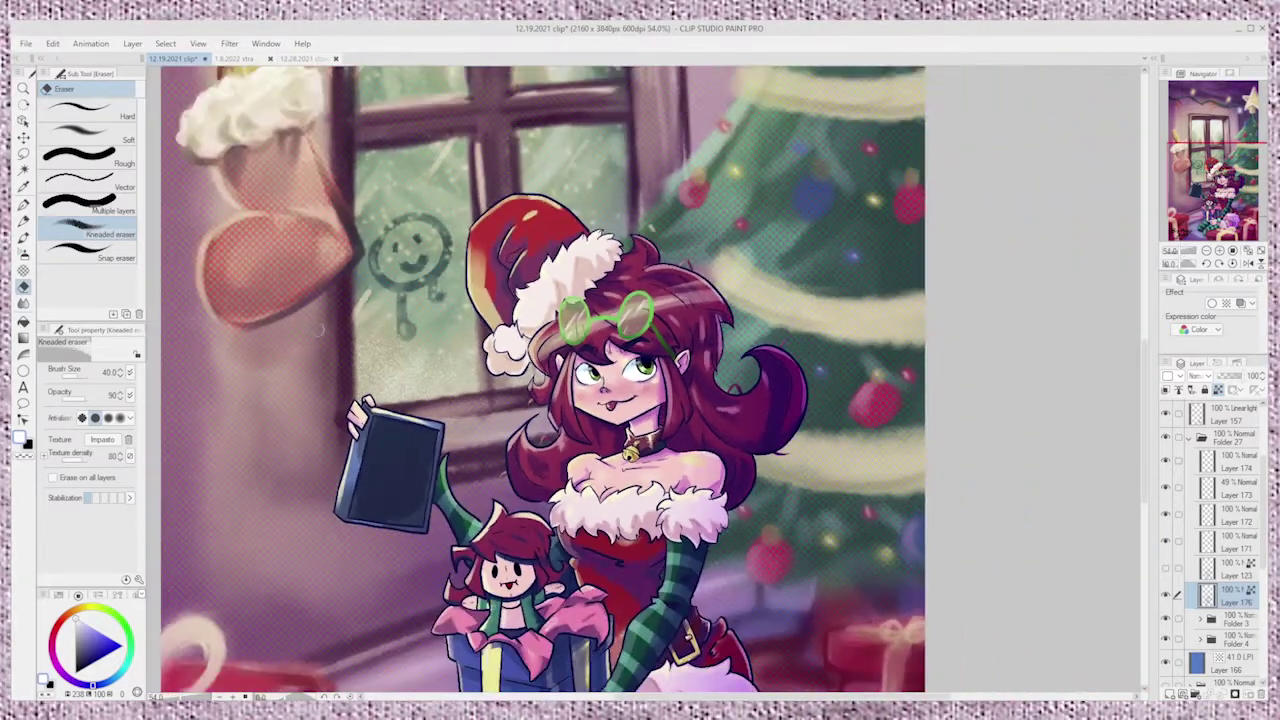
Airbrush light yellow along the window-facing outline of the Santa hat with the Hard airbrush at size 170.
{"action": "key", "text": "b"}
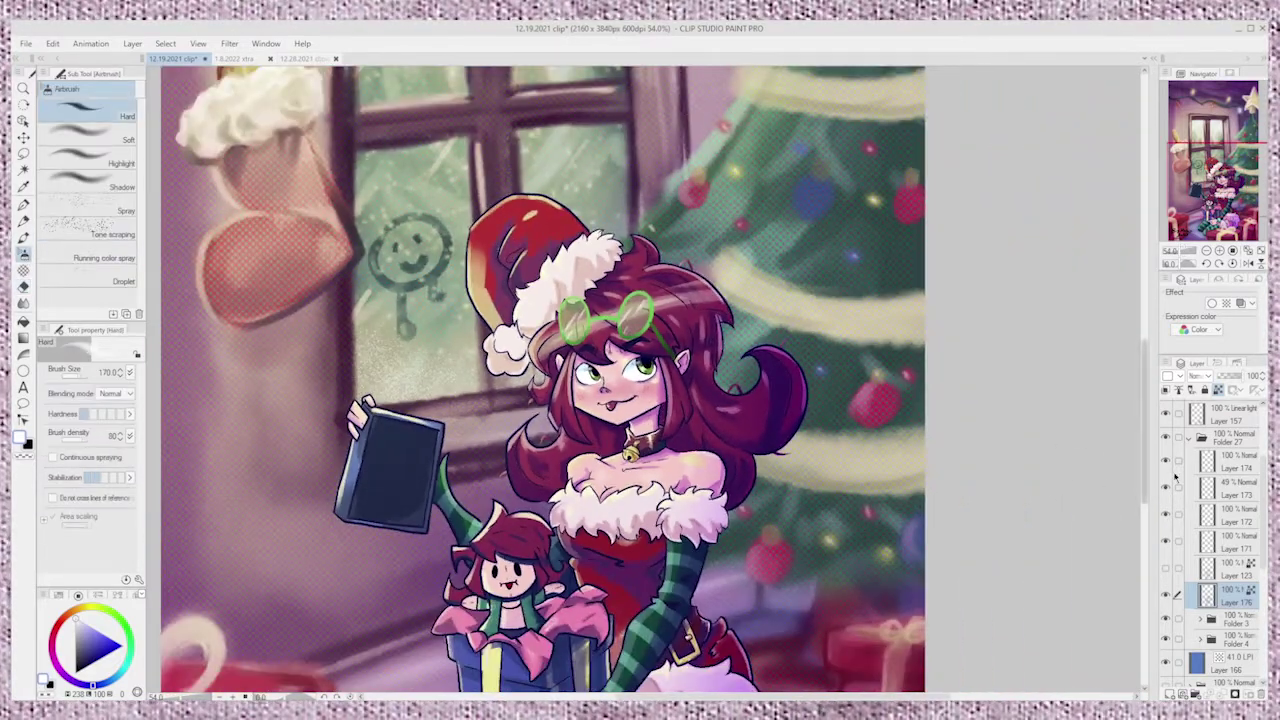
{"action": "left_click_drag", "start_coordinate": [1203, 189], "coordinate": [1196, 190]}
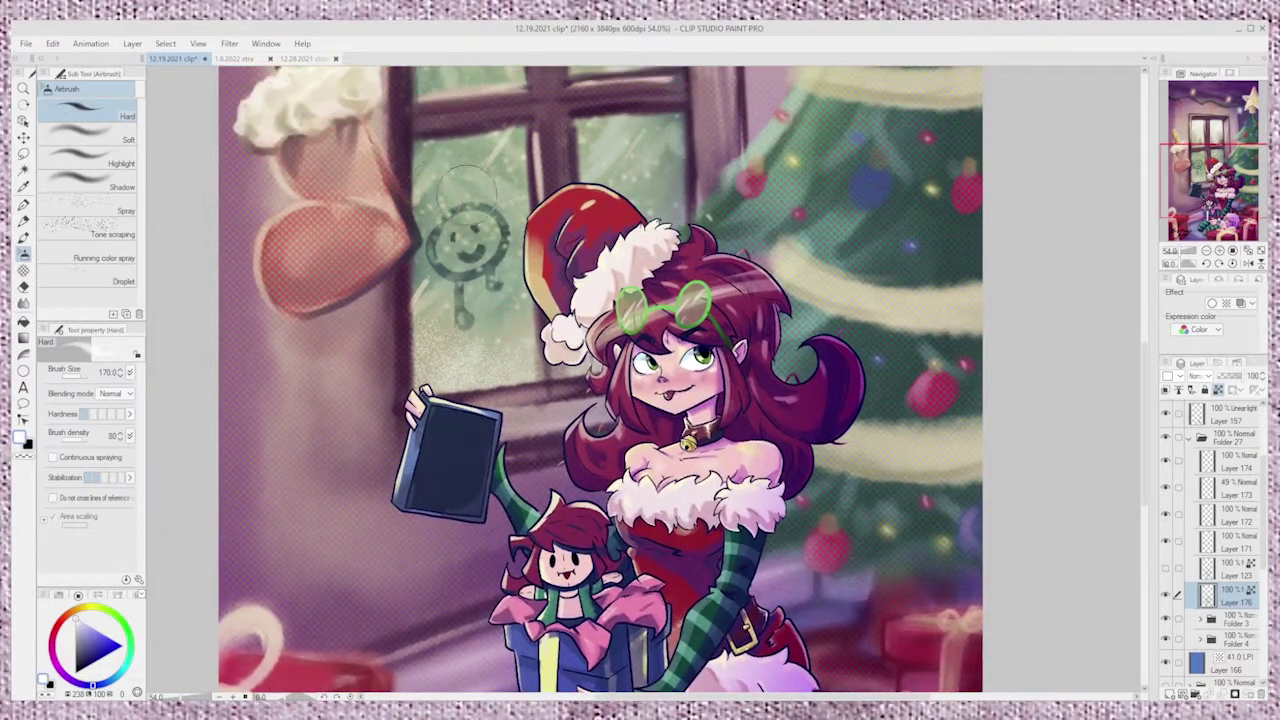
{"action": "key", "text": "ctrl+0"}
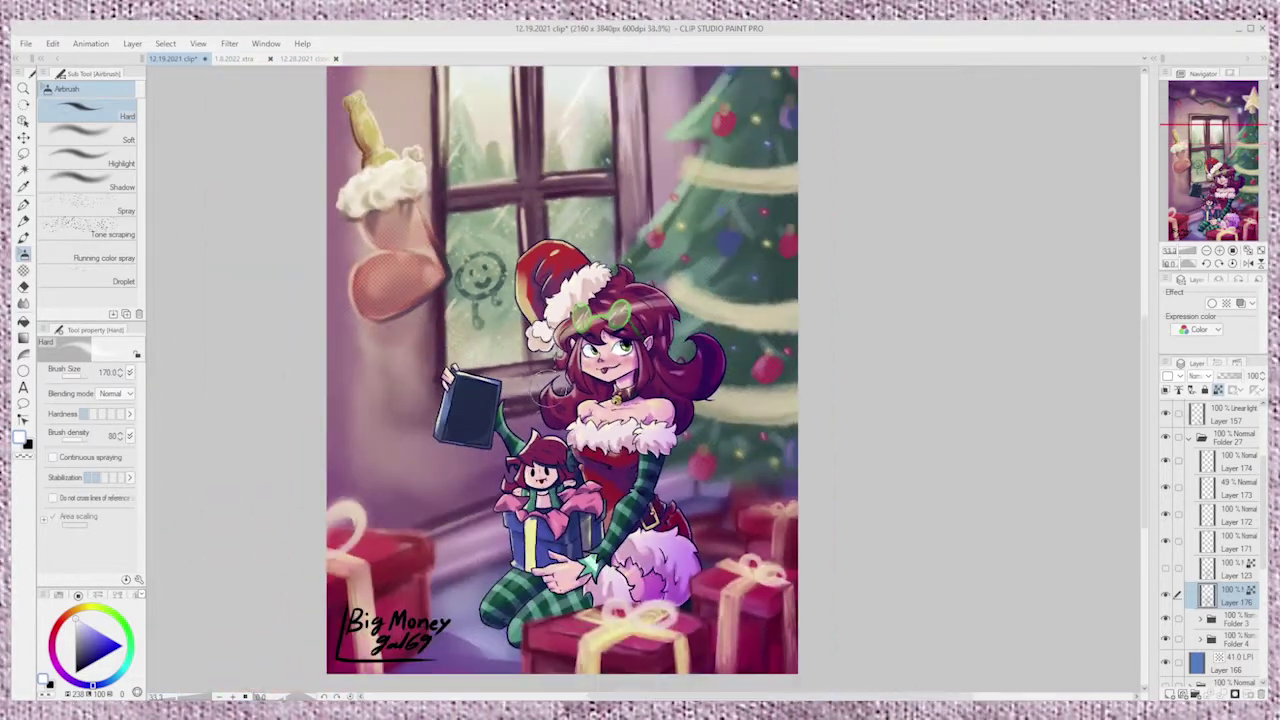
{"action": "key", "text": "ctrl+plus"}
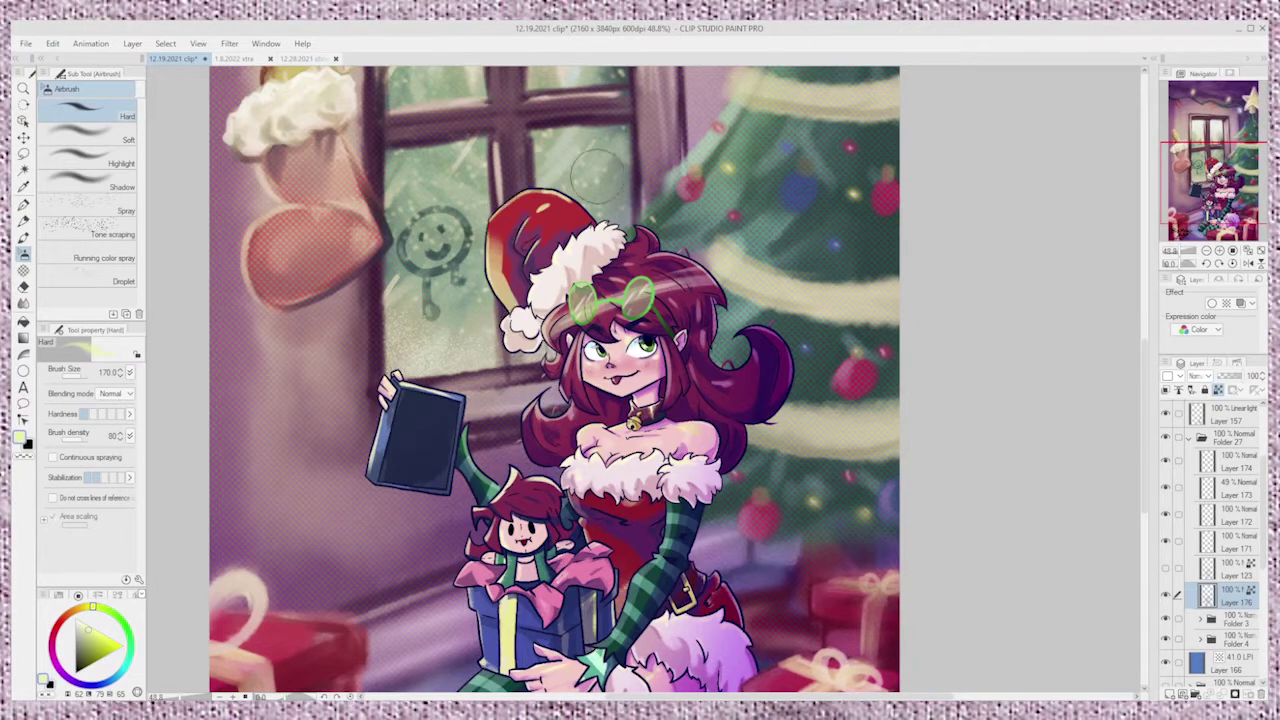
{"action": "left_click_drag", "start_coordinate": [540, 193], "coordinate": [488, 297]}
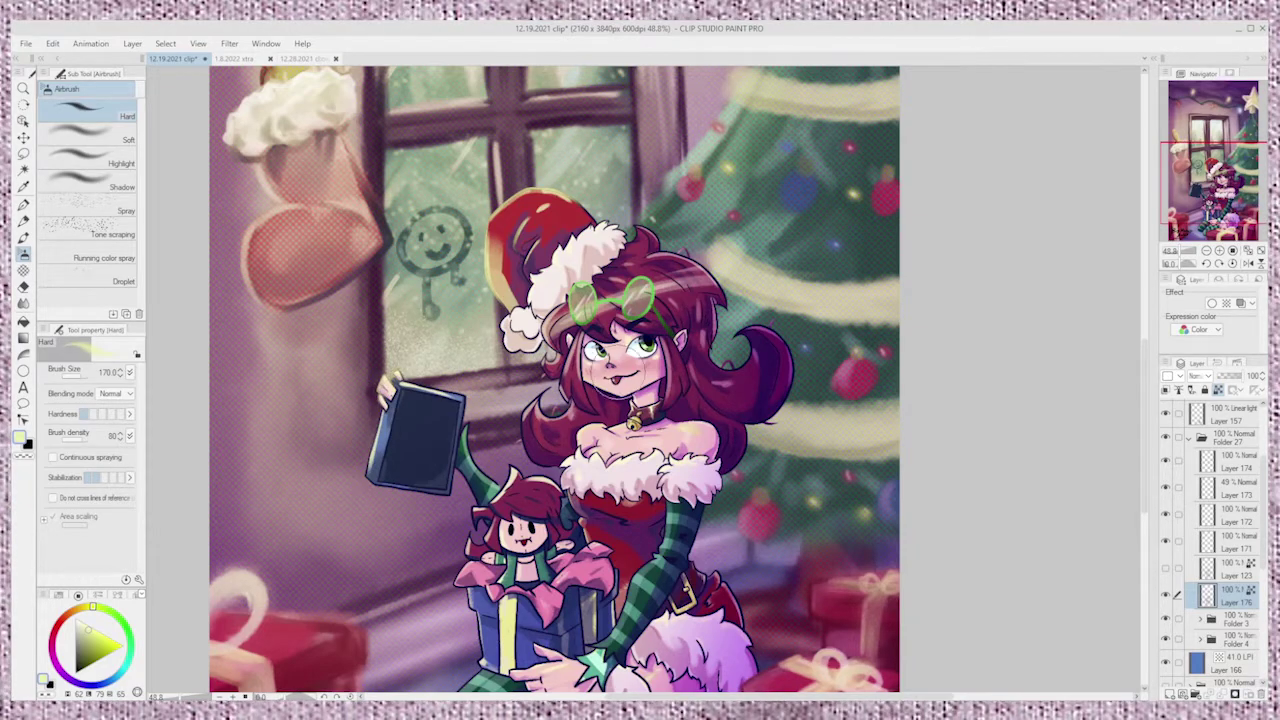
Add light yellow airbrushing to the window-facing lines of the girl's hair curl and the doll's hat.
{"action": "left_click_drag", "start_coordinate": [1225, 195], "coordinate": [1223, 199]}
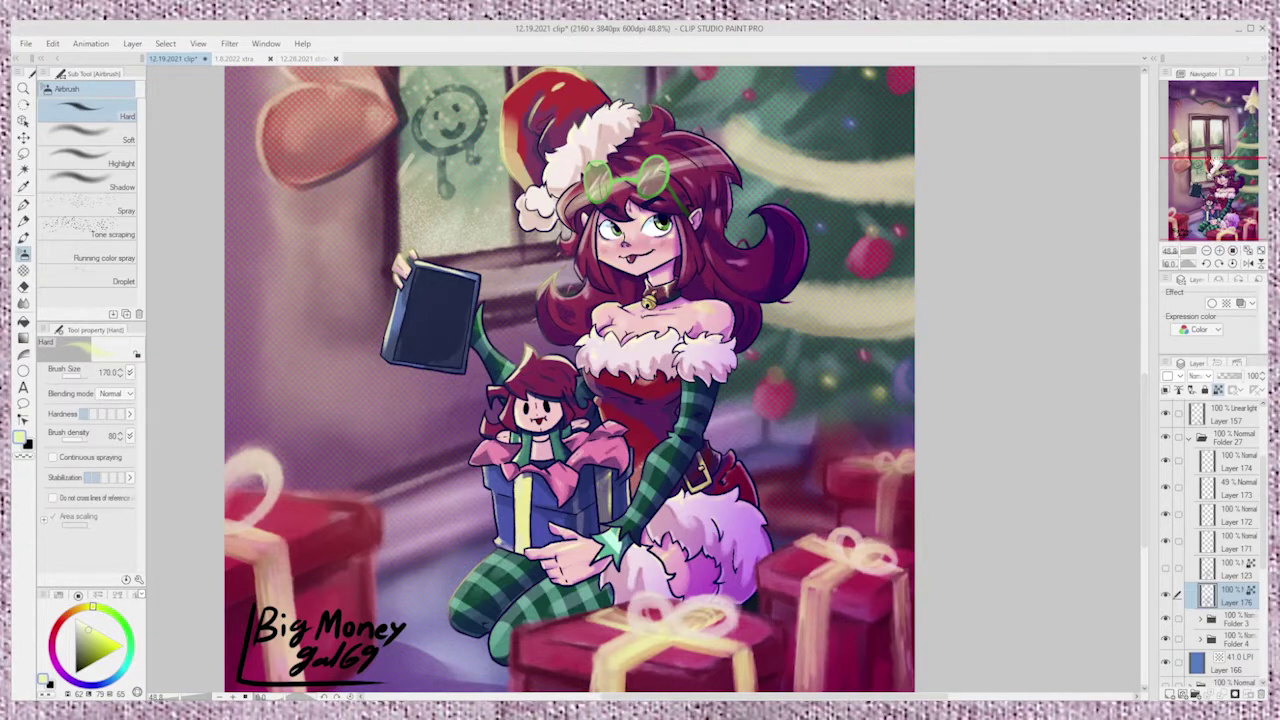
{"action": "left_click", "coordinate": [1221, 175]}
{"action": "left_click_drag", "start_coordinate": [712, 476], "coordinate": [650, 322]}
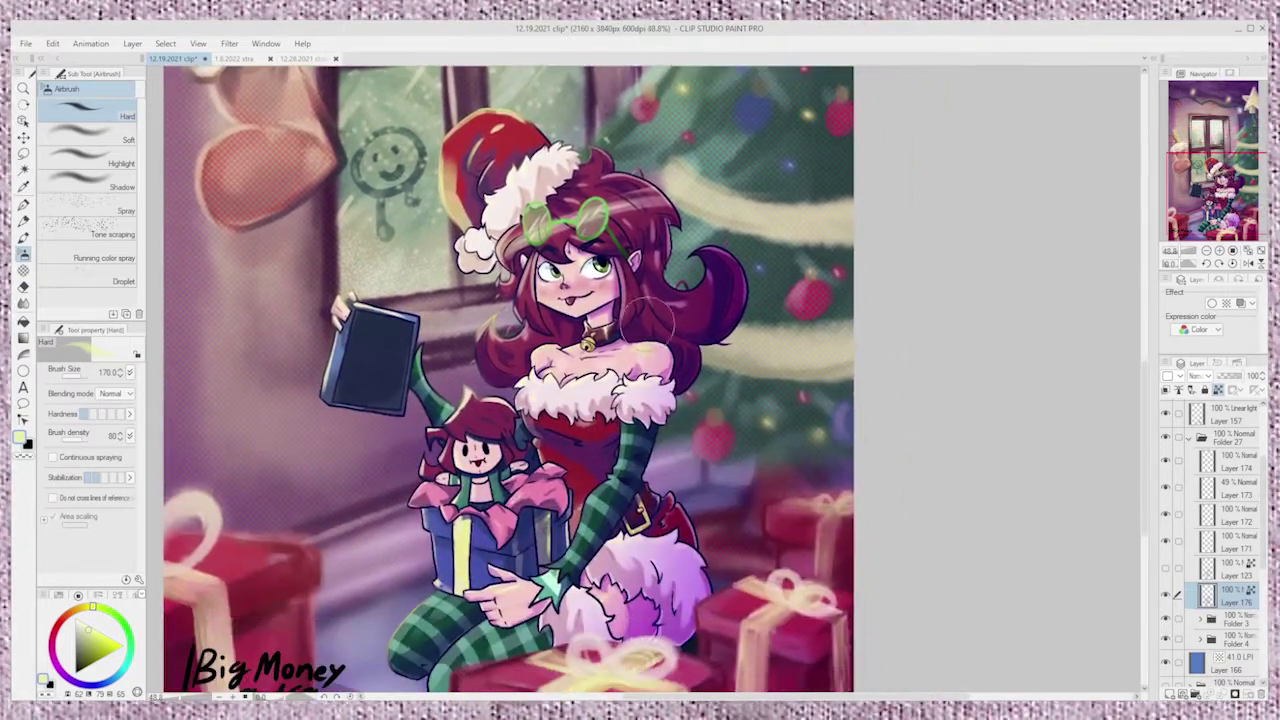
Examine the recolored line art on the girl, the doll and the gift, both close up and from a distance.
{"action": "scroll", "coordinate": [537, 168], "scroll_direction": "up", "scroll_amount": 2}
{"action": "scroll", "coordinate": [590, 200], "scroll_direction": "up", "scroll_amount": 5}
{"action": "scroll", "coordinate": [640, 280], "scroll_direction": "down", "scroll_amount": 8}
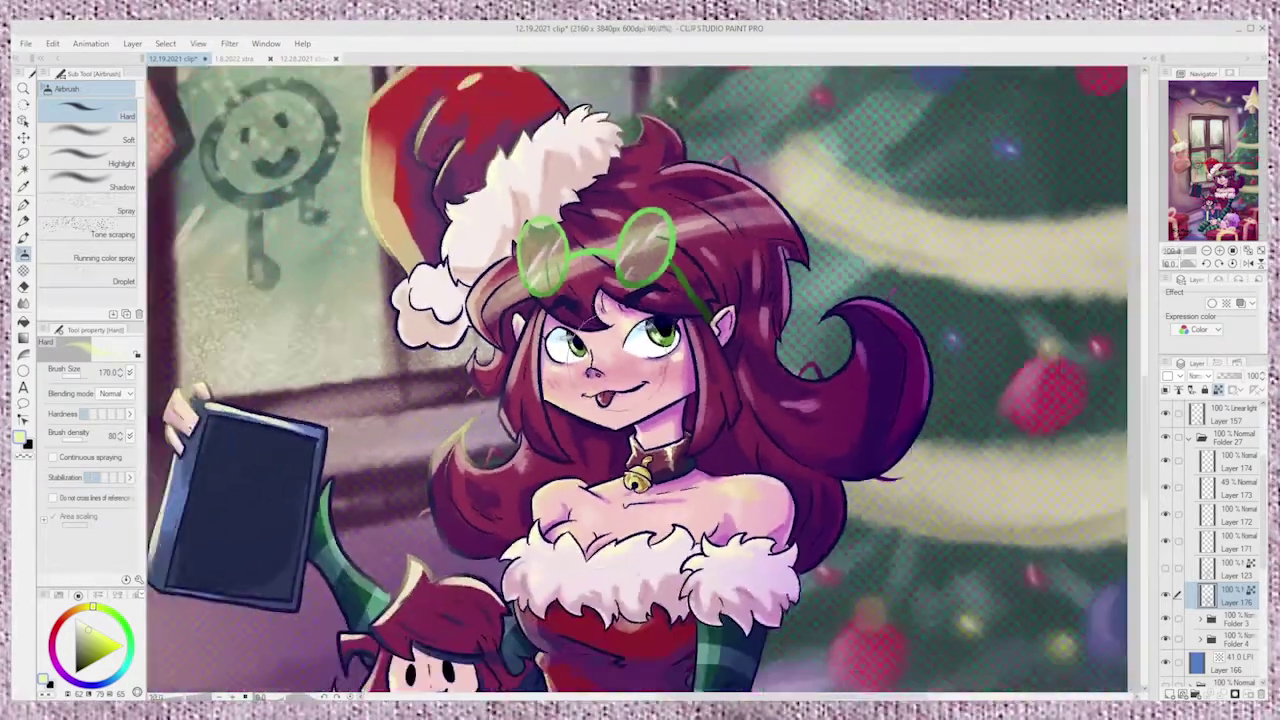
{"action": "left_click_drag", "start_coordinate": [690, 545], "coordinate": [690, 438]}
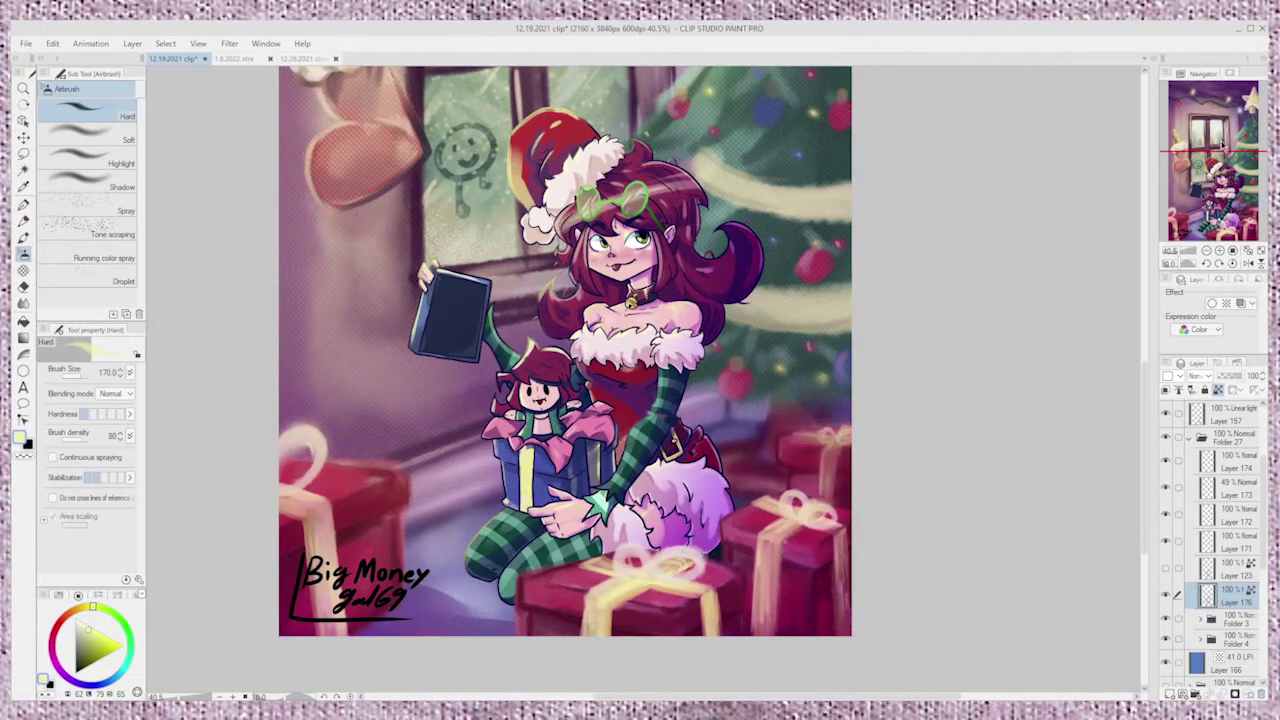
{"action": "left_click_drag", "start_coordinate": [1212, 176], "coordinate": [1212, 166]}
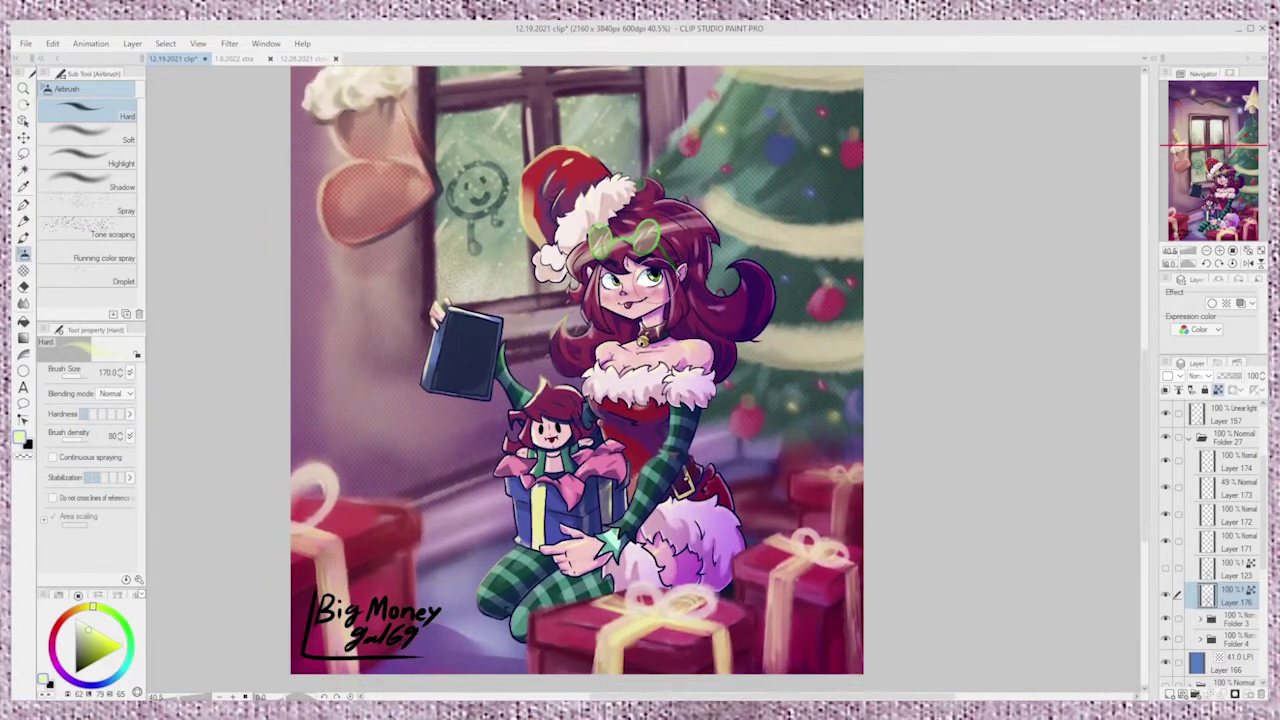
{"action": "scroll", "coordinate": [655, 285], "scroll_direction": "up", "scroll_amount": 1}
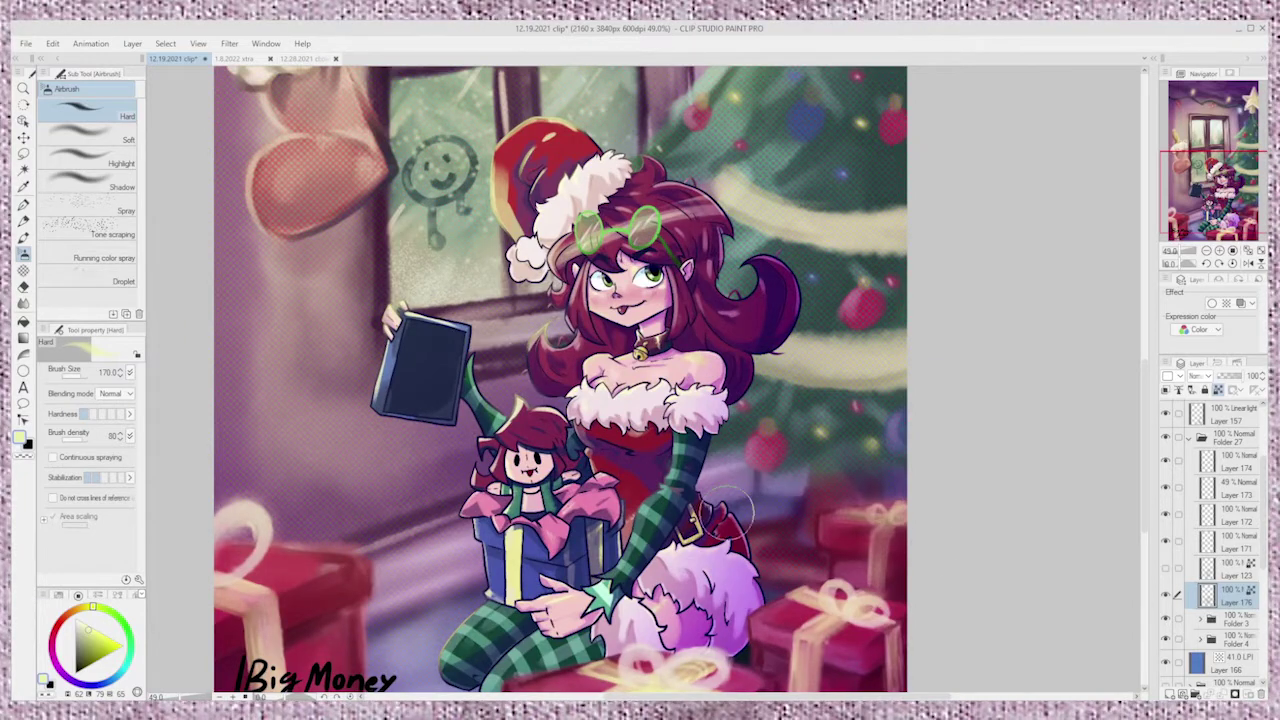
{"action": "scroll", "coordinate": [727, 516], "scroll_direction": "down", "scroll_amount": 1}
{"action": "left_click_drag", "start_coordinate": [1223, 193], "coordinate": [1219, 198]}
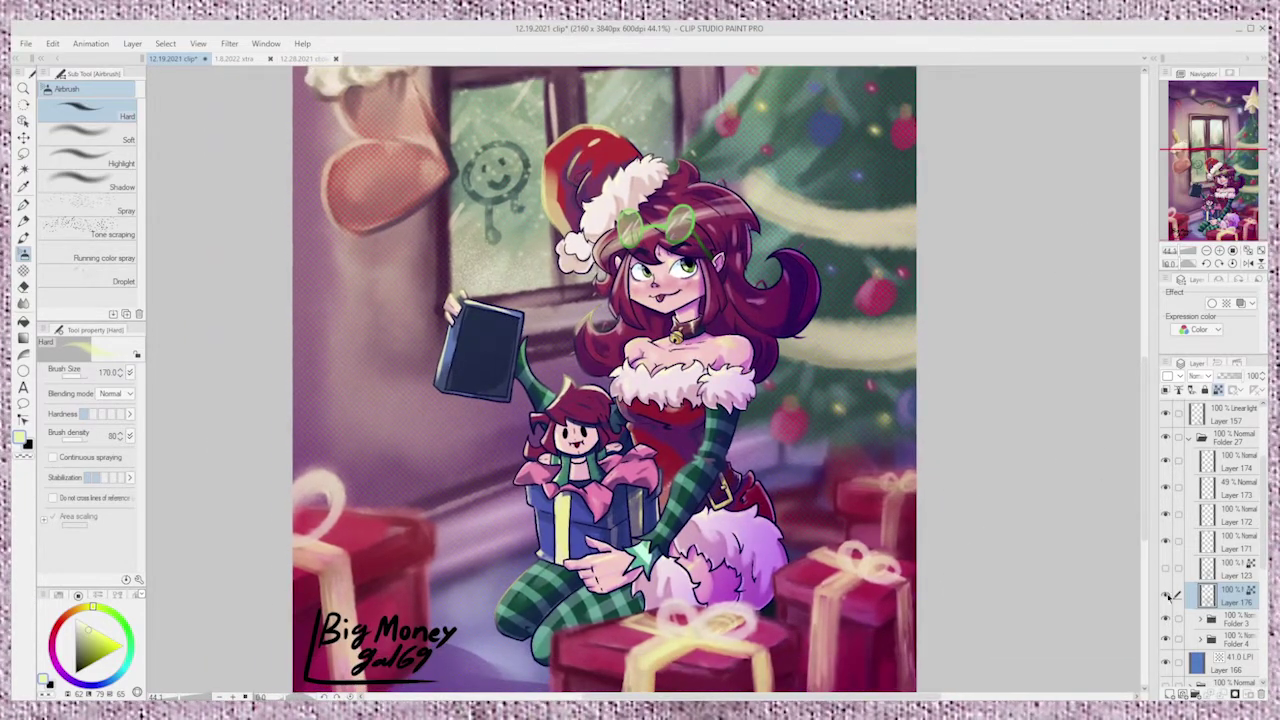
Toggle the colored line art layer's visibility repeatedly to compare the illustration with and without it, leaving it shown.
{"action": "left_click", "coordinate": [1167, 595]}
{"action": "left_click", "coordinate": [1167, 597]}
{"action": "left_click", "coordinate": [1167, 597]}
{"action": "left_click", "coordinate": [1167, 597]}
{"action": "left_click", "coordinate": [1167, 595]}
{"action": "left_click", "coordinate": [1167, 595]}
{"action": "left_click", "coordinate": [1167, 595]}
{"action": "left_click", "coordinate": [1167, 595]}
{"action": "left_click", "coordinate": [1167, 595]}
{"action": "left_click", "coordinate": [1167, 595]}
{"action": "left_click", "coordinate": [1167, 595]}
{"action": "left_click", "coordinate": [1167, 595]}
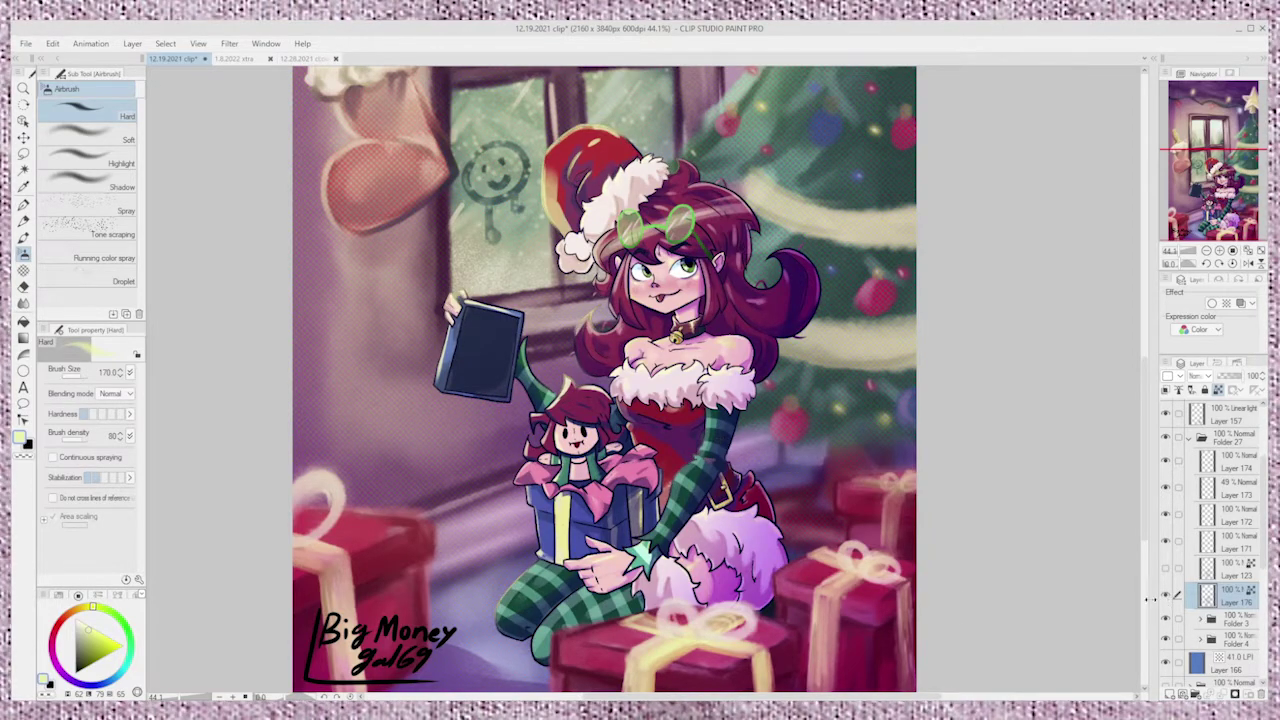
{"action": "scroll", "coordinate": [810, 588], "scroll_direction": "down", "scroll_amount": 3}
{"action": "left_click_drag", "start_coordinate": [1208, 155], "coordinate": [1209, 162]}
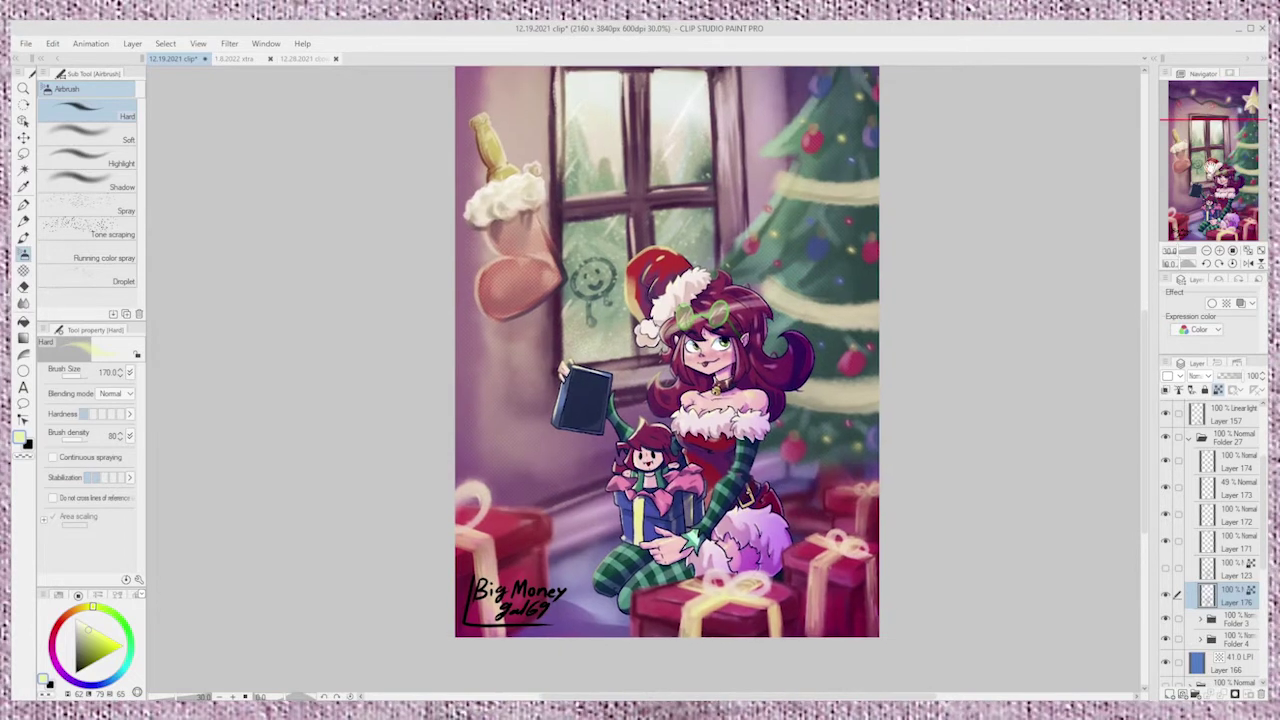